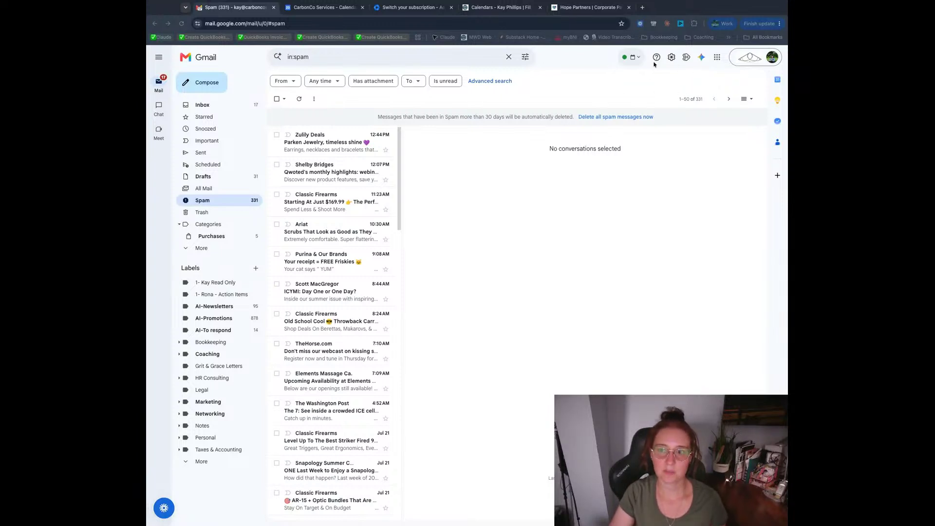
Ask the Gemini assistant "What can Gemini do in Gmail?" and read through its answer
click(702, 60)
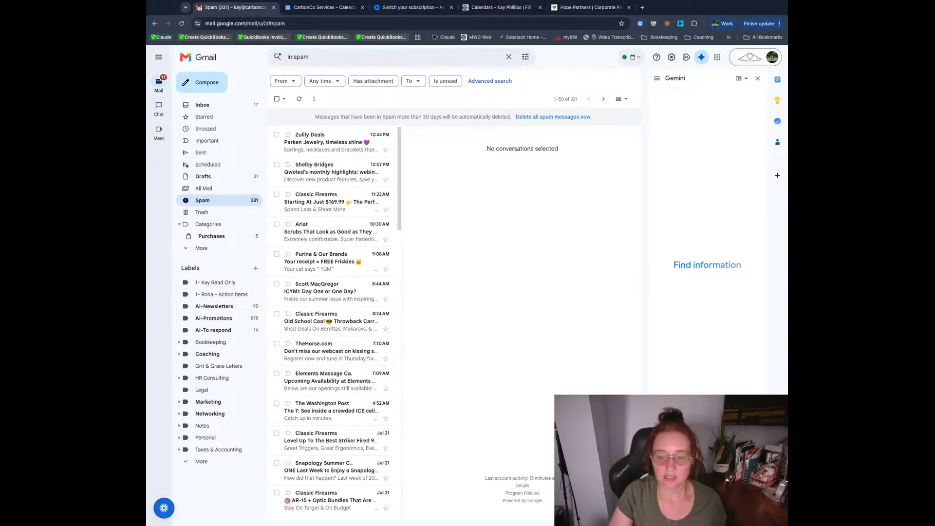
click(707, 439)
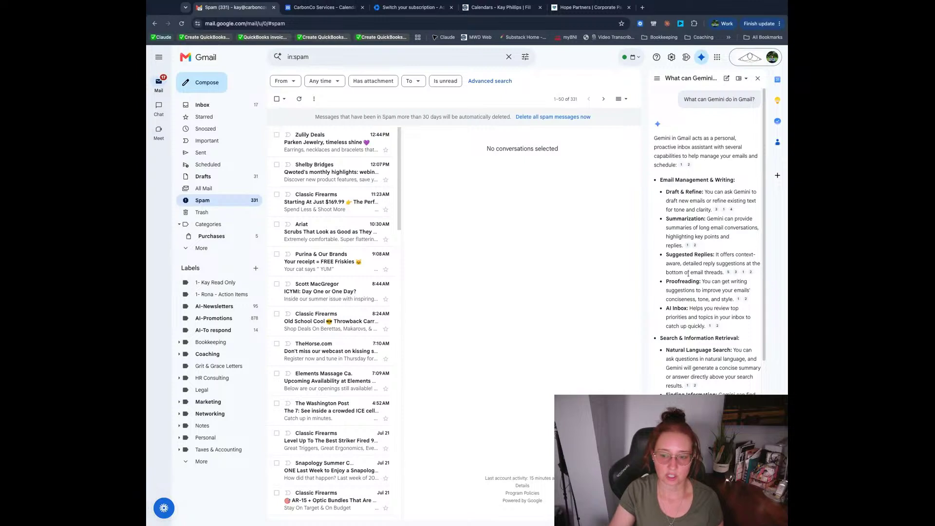
scroll(686, 291, down, 2)
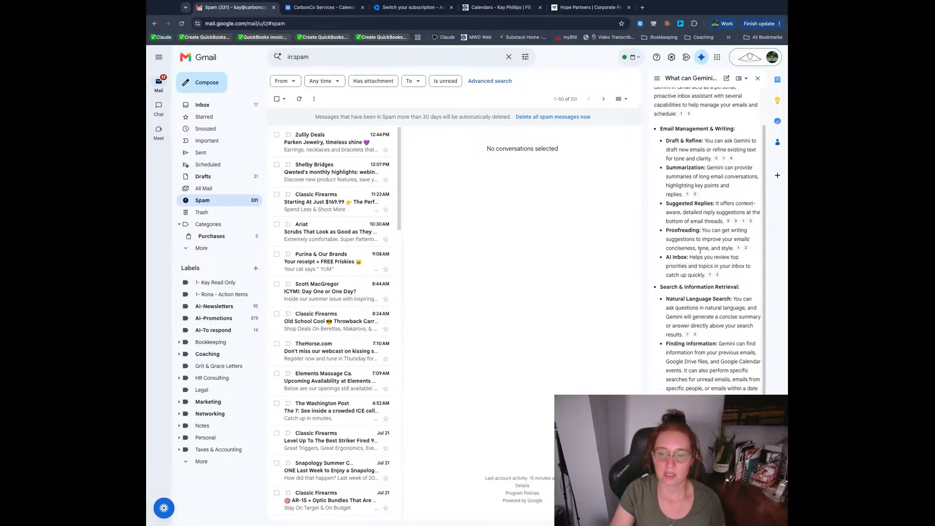
scroll(687, 281, down, 4)
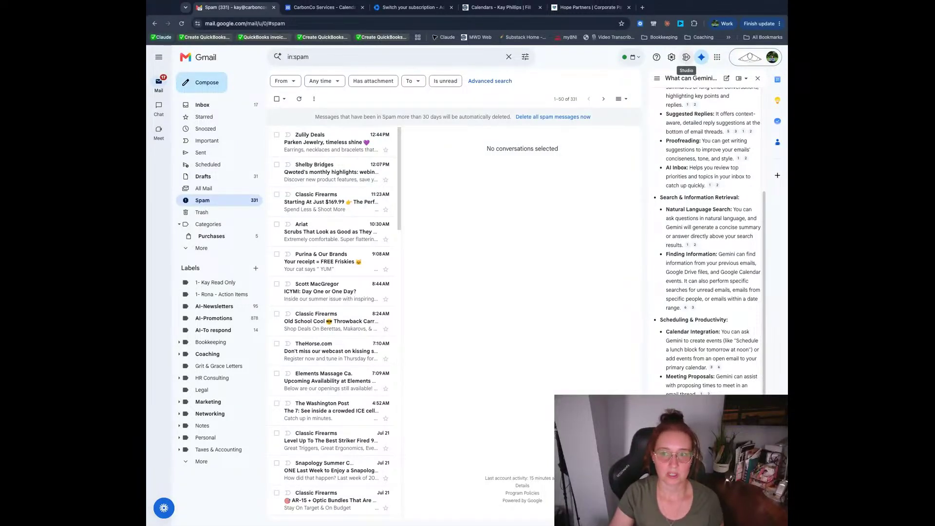
Open Studio alongside the mailbox and look through its activity log, existing flows and suggested Gmail automations
click(717, 57)
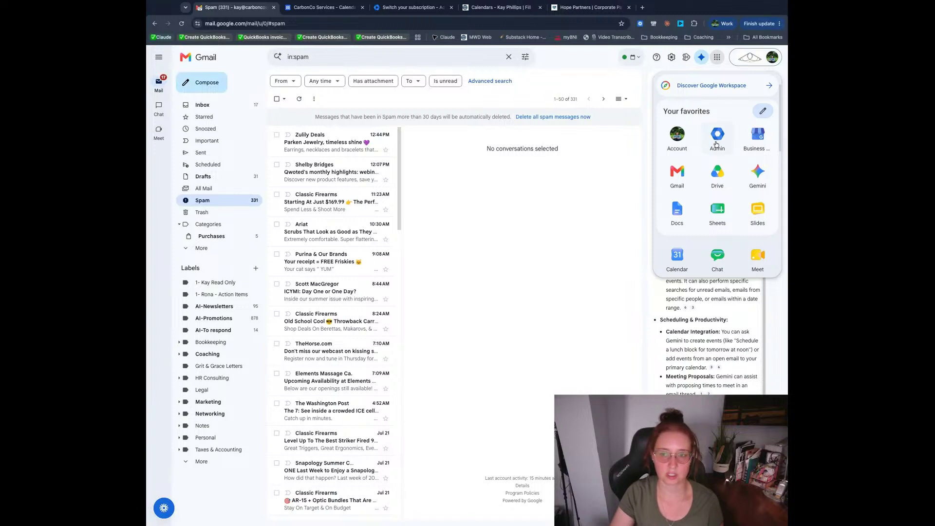
click(677, 68)
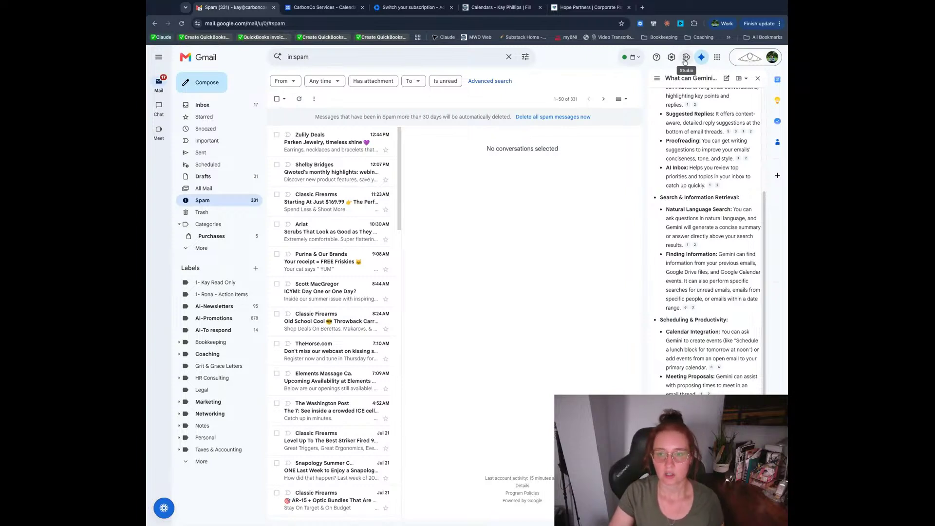
click(686, 59)
click(673, 99)
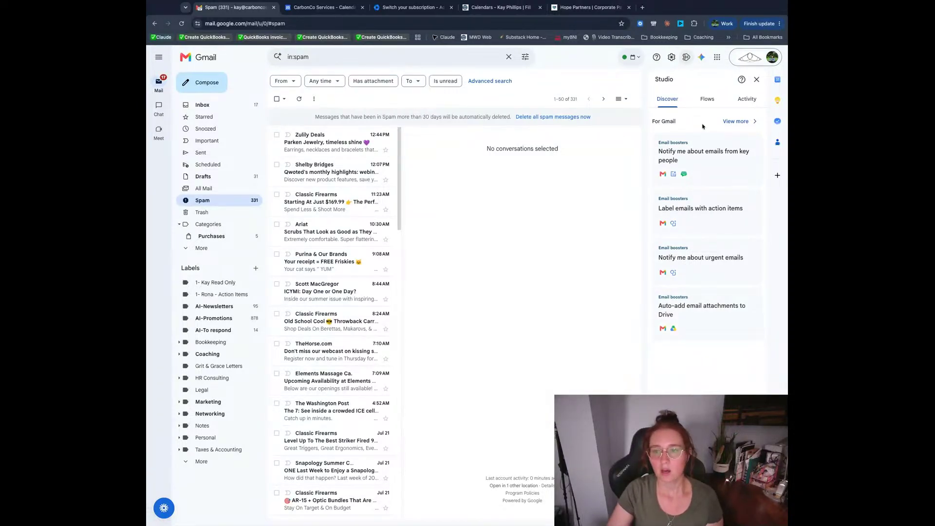
click(747, 99)
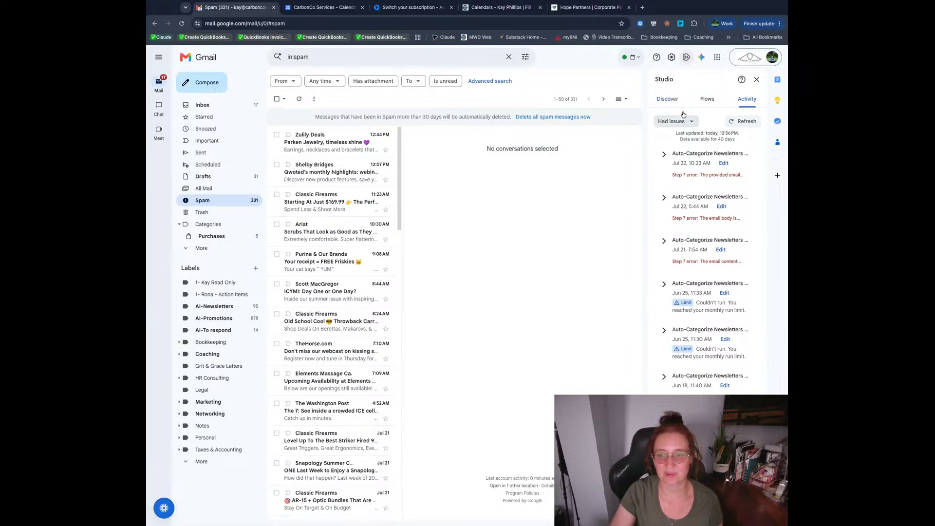
click(705, 102)
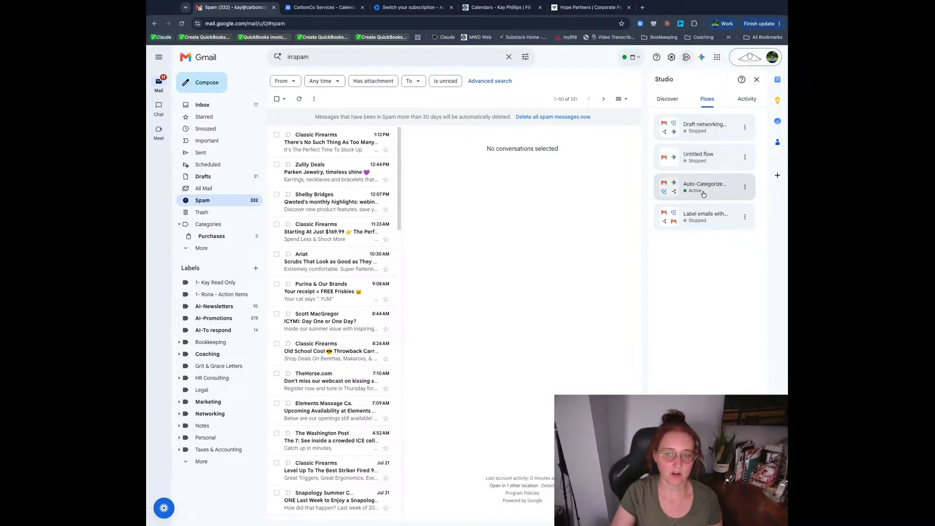
click(668, 99)
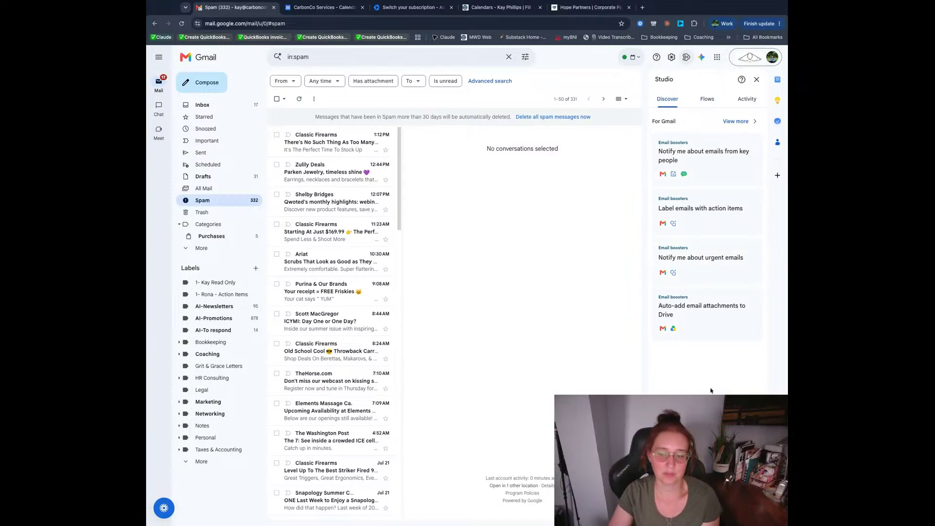
Open the full Workspace Studio site and browse its flow templates, from email boosters down to everyday essentials
click(708, 506)
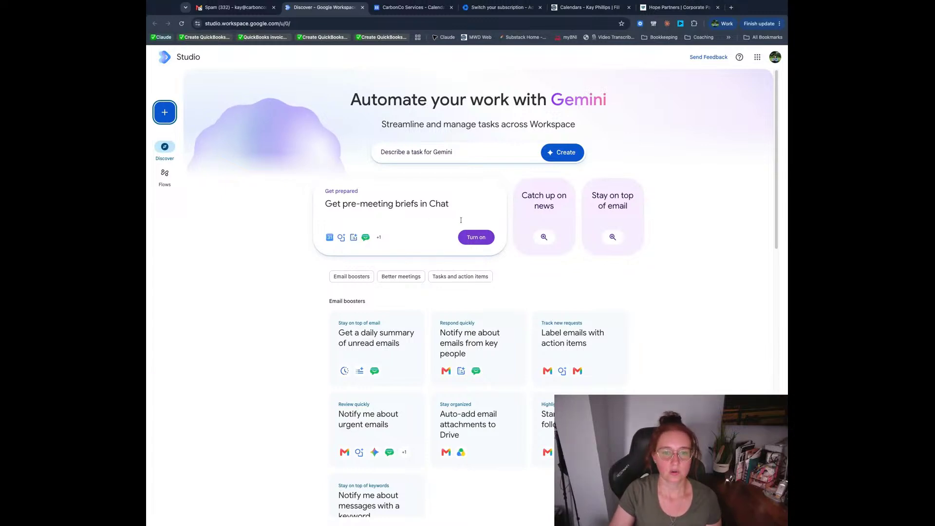
click(590, 203)
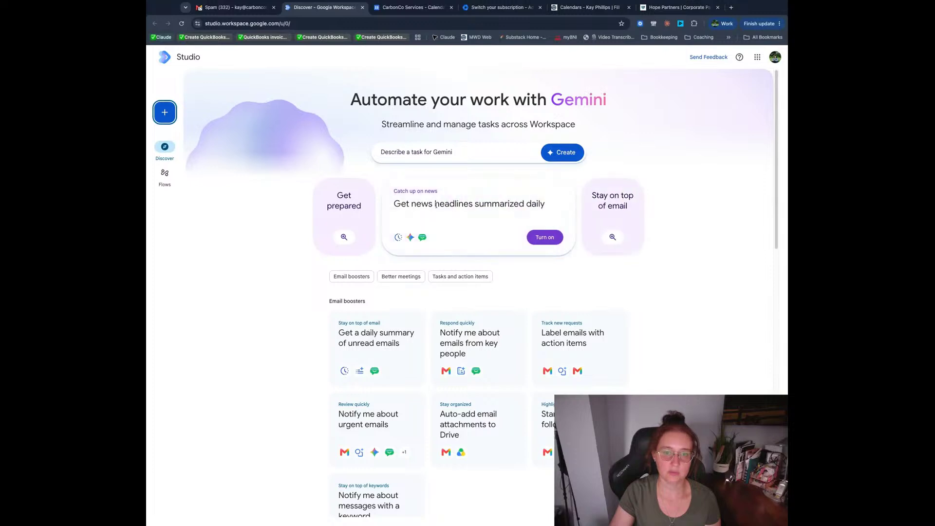
scroll(725, 326, down, 3)
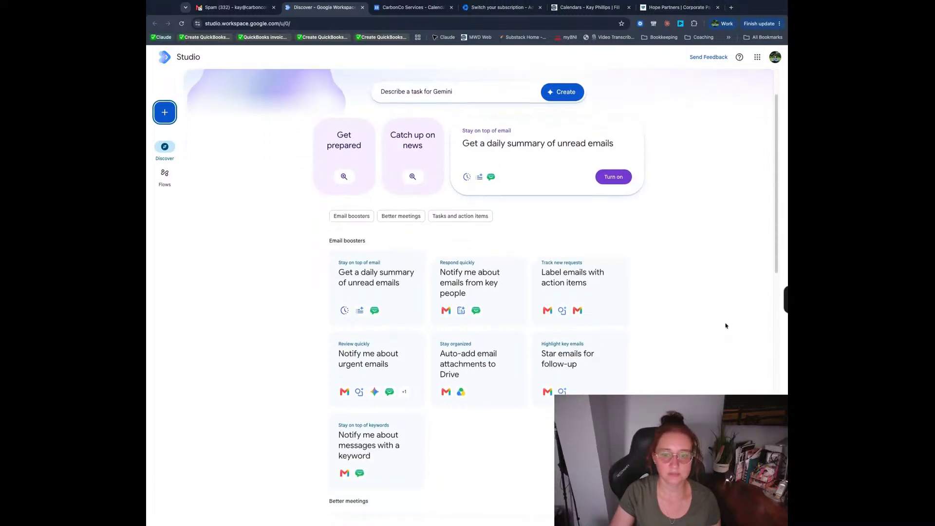
scroll(725, 326, down, 1)
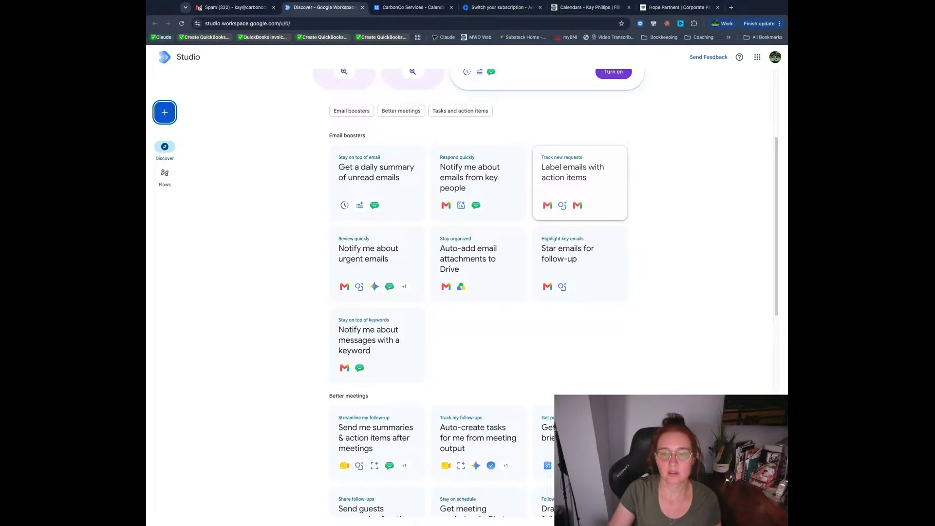
scroll(580, 207, down, 1)
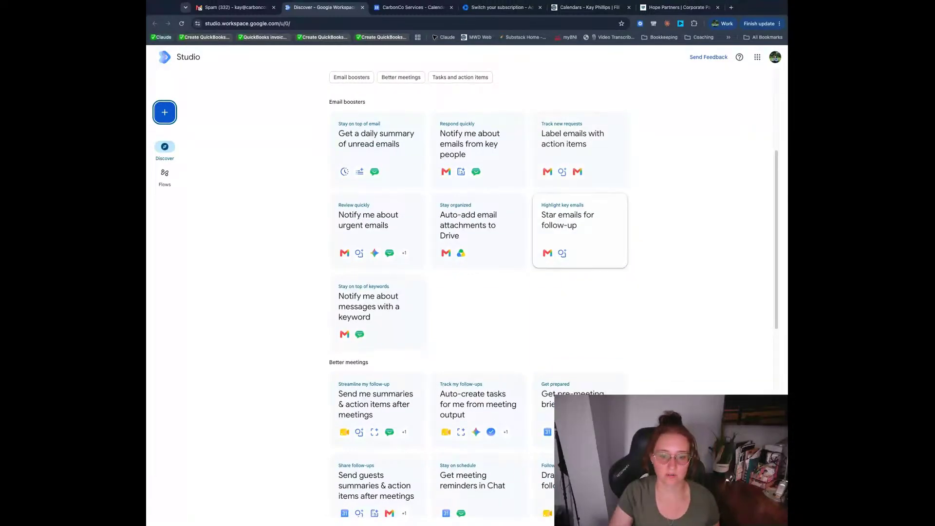
scroll(580, 229, down, 5)
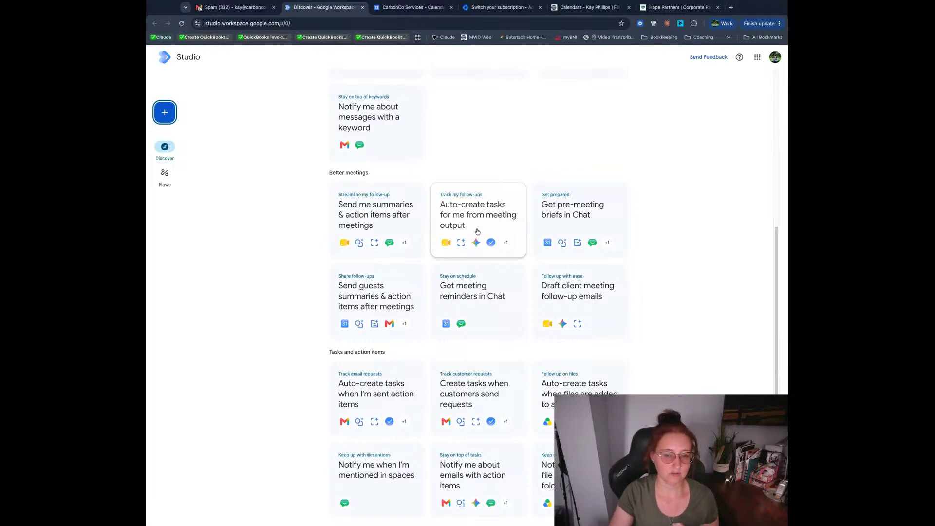
scroll(477, 232, down, 4)
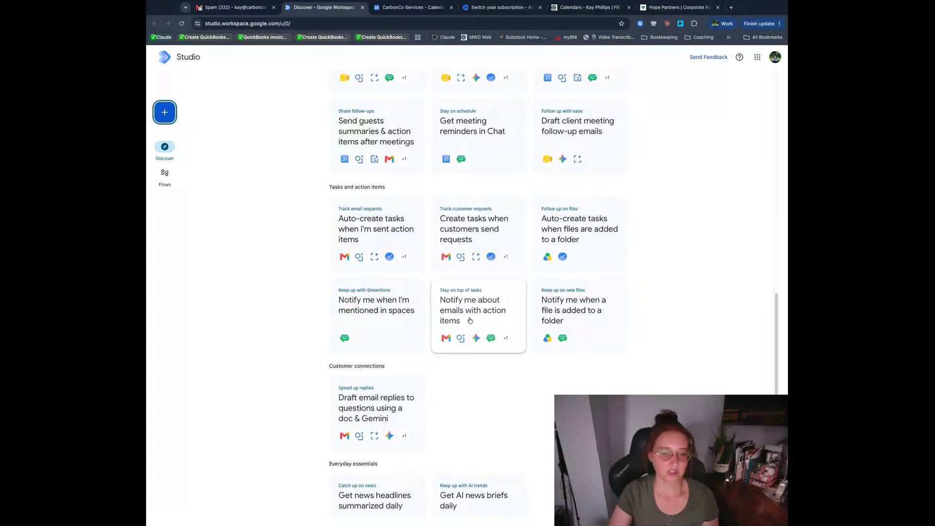
scroll(470, 327, down, 2)
scroll(464, 329, down, 1)
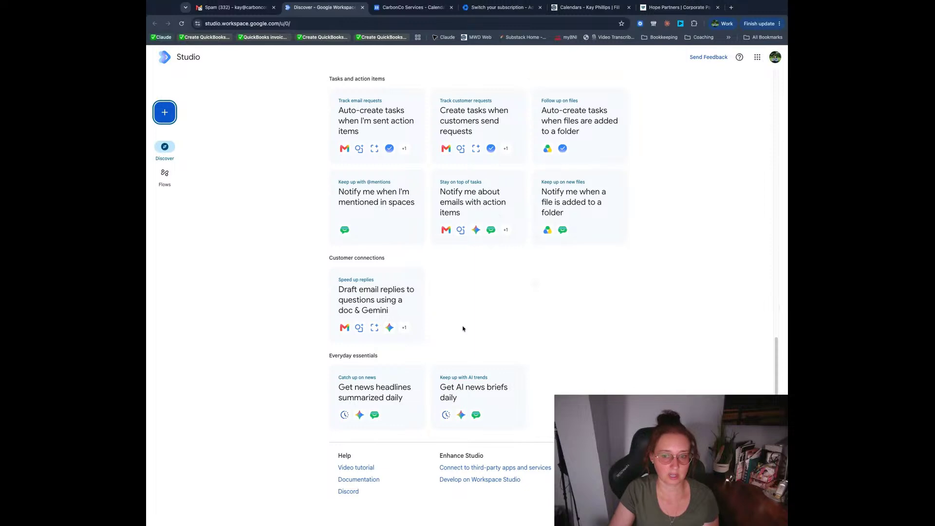
scroll(219, 310, up, 1)
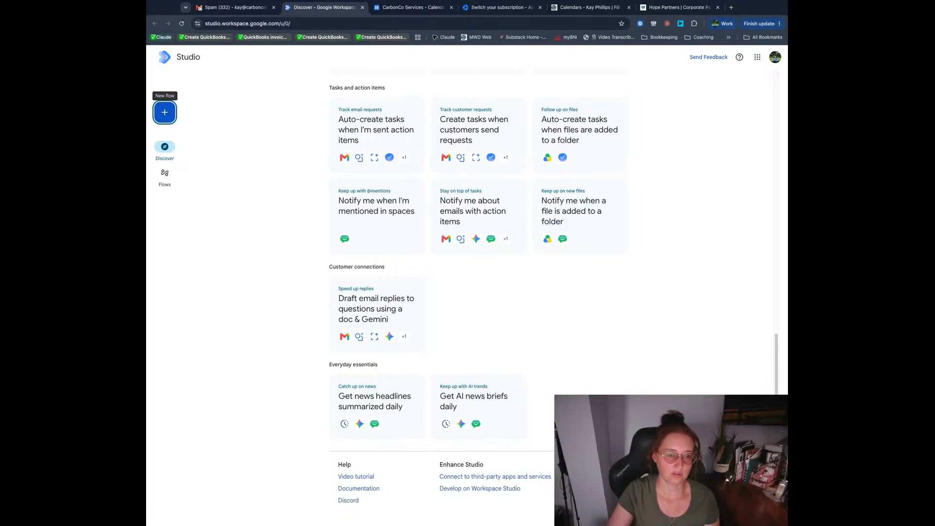
Look at the starter options for a new flow, then open the existing Auto-Categorize Newsletters & Promos flow
click(165, 112)
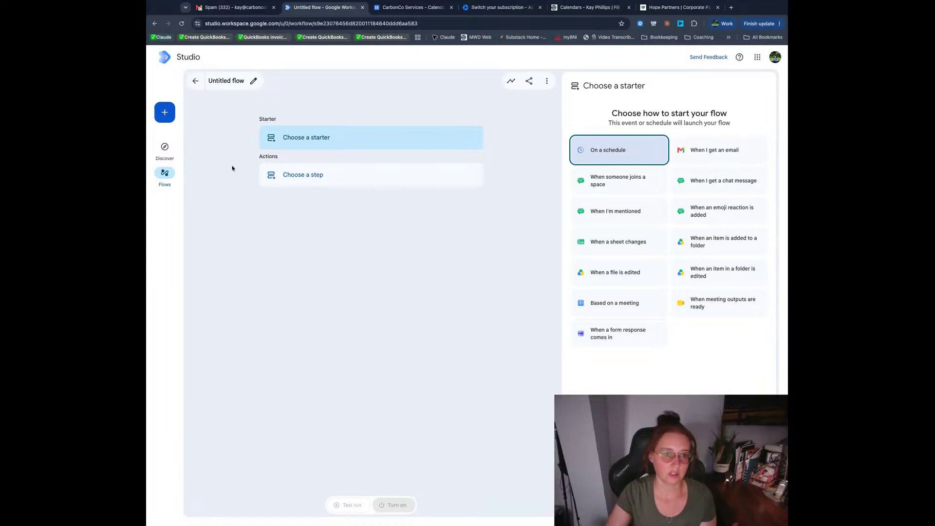
click(196, 81)
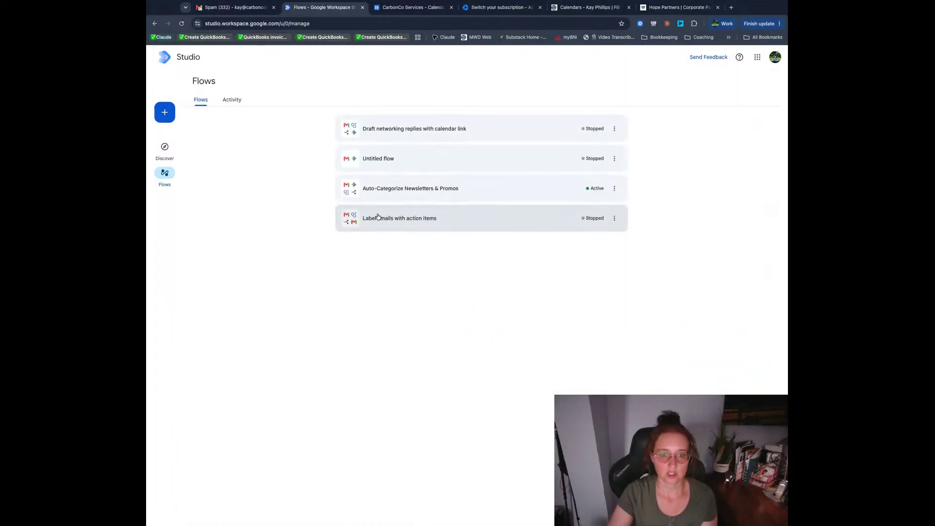
click(421, 194)
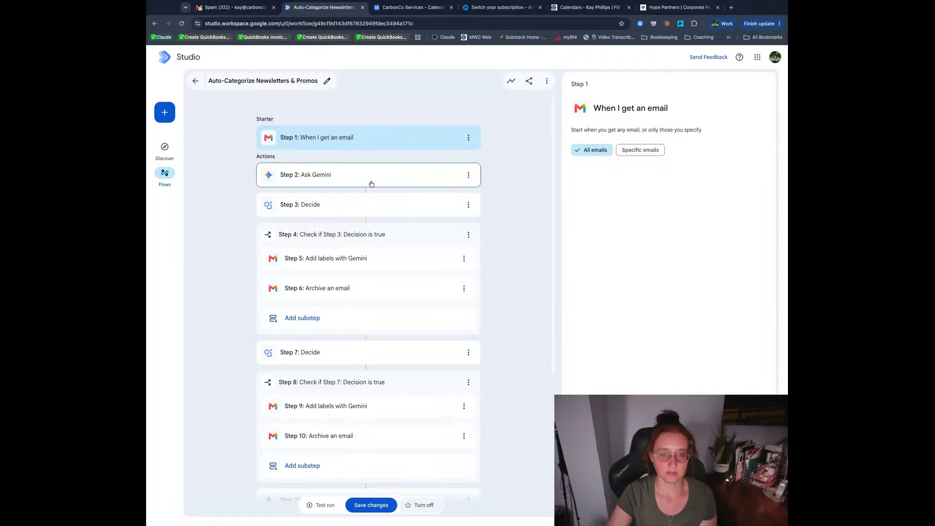
Examine the step 2 Ask Gemini prompt, including its category-only output instruction and the sender exception
click(372, 181)
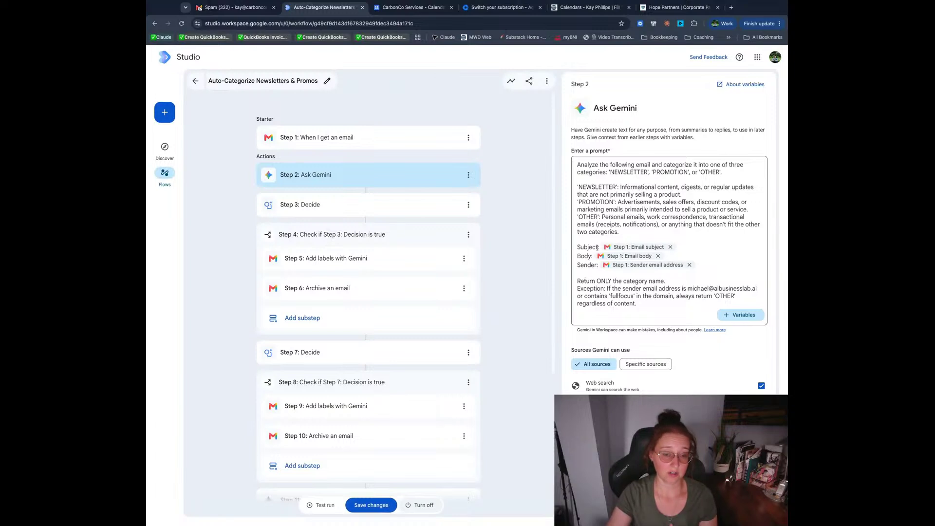
drag(600, 281, 663, 280)
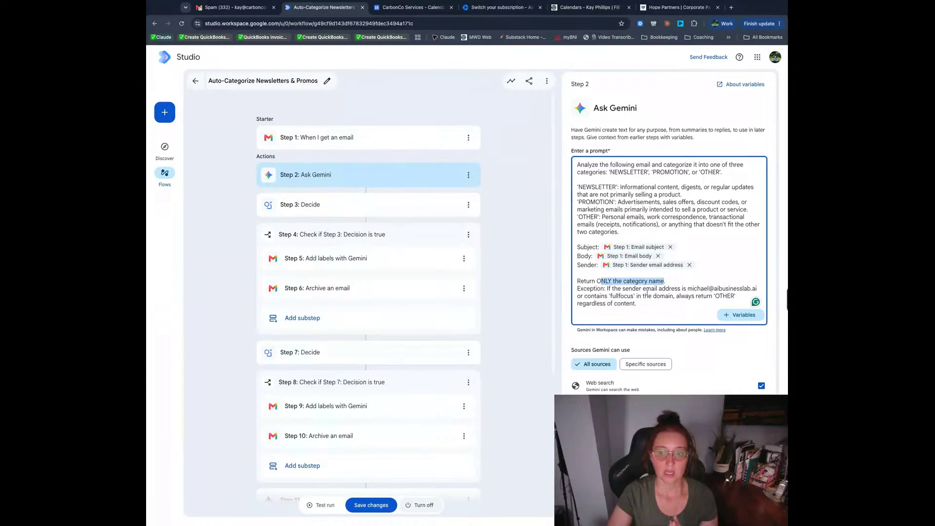
click(692, 294)
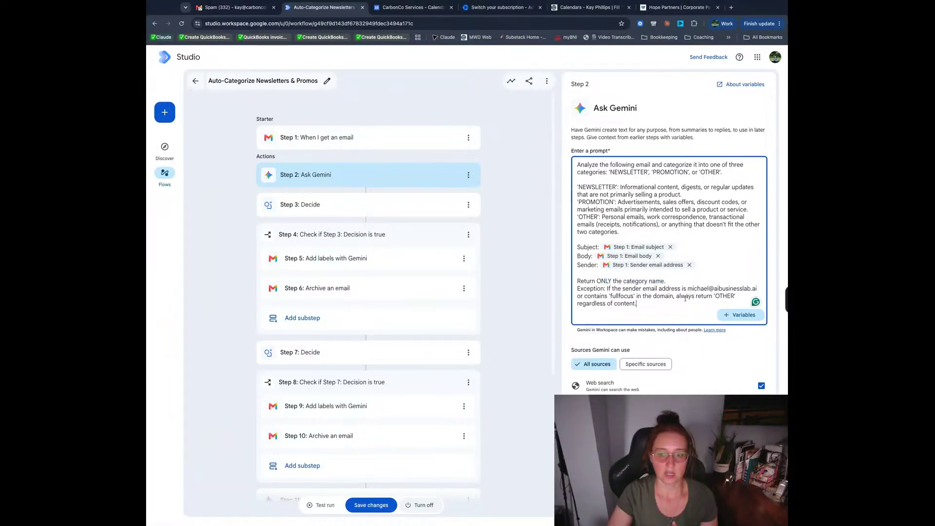
triple_click(686, 298)
click(655, 295)
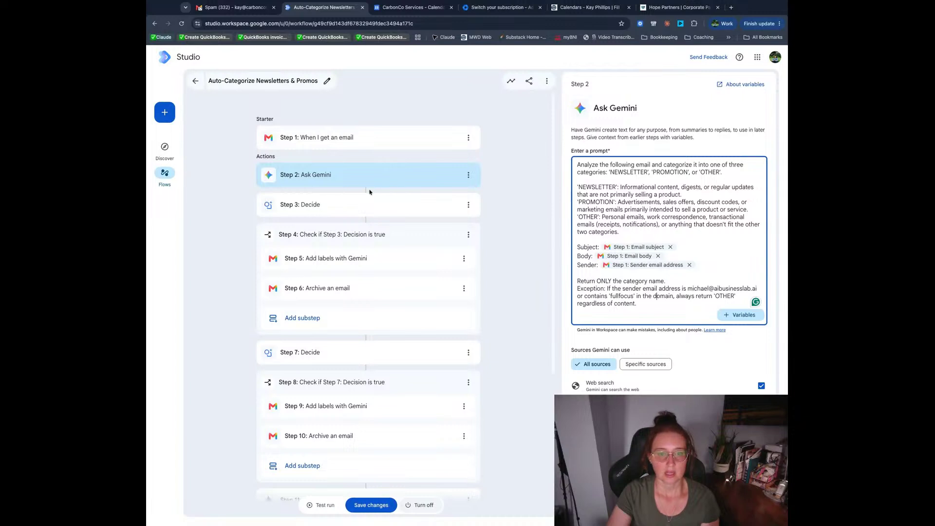
Examine the newsletter branch: the step 3 Decide prompt, the step 4 condition, the step 5 label selection and the step 6 archive action
click(359, 205)
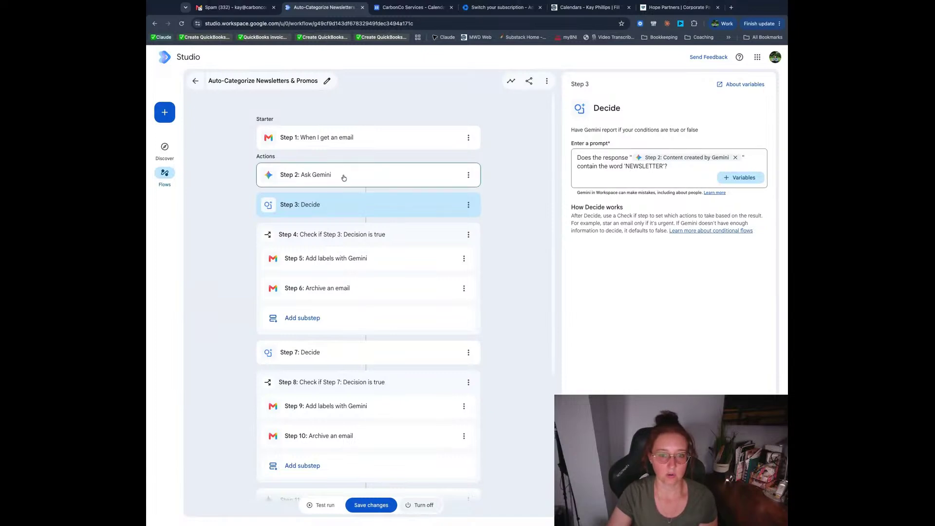
click(355, 236)
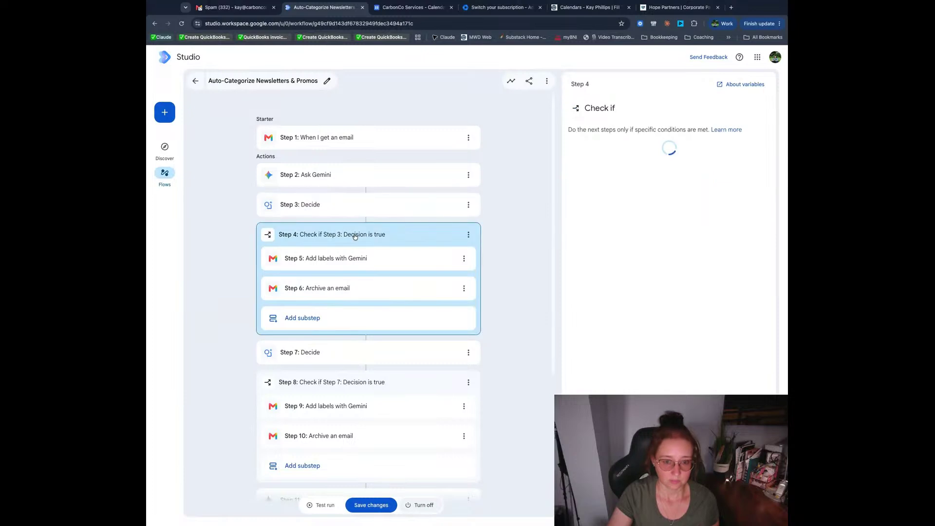
click(378, 266)
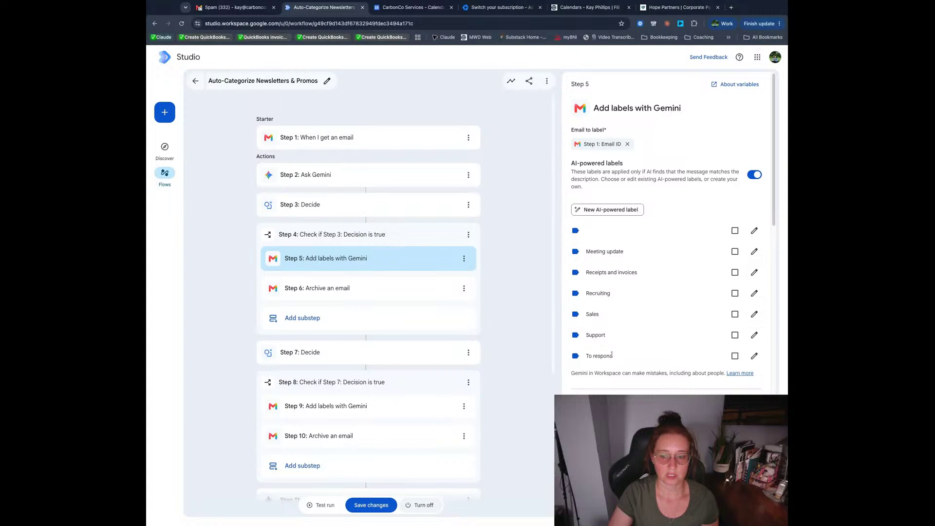
scroll(612, 354, down, 3)
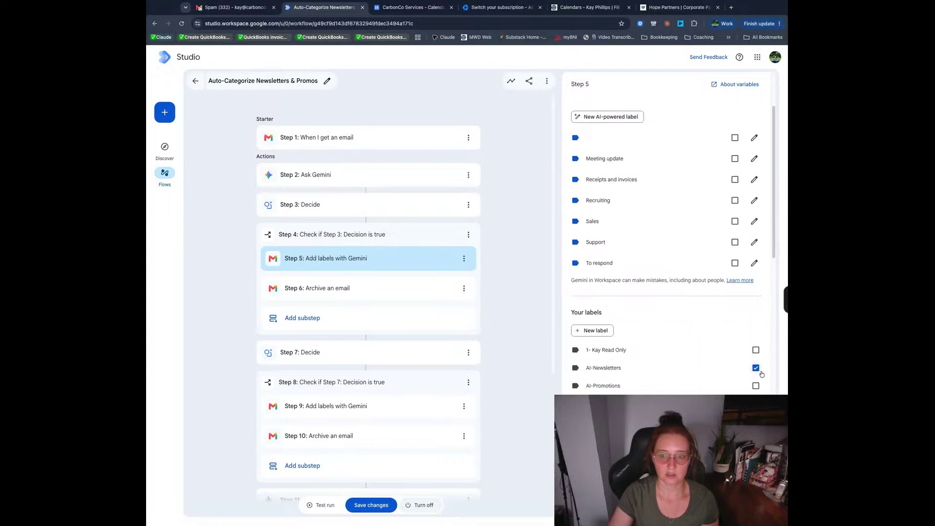
click(333, 291)
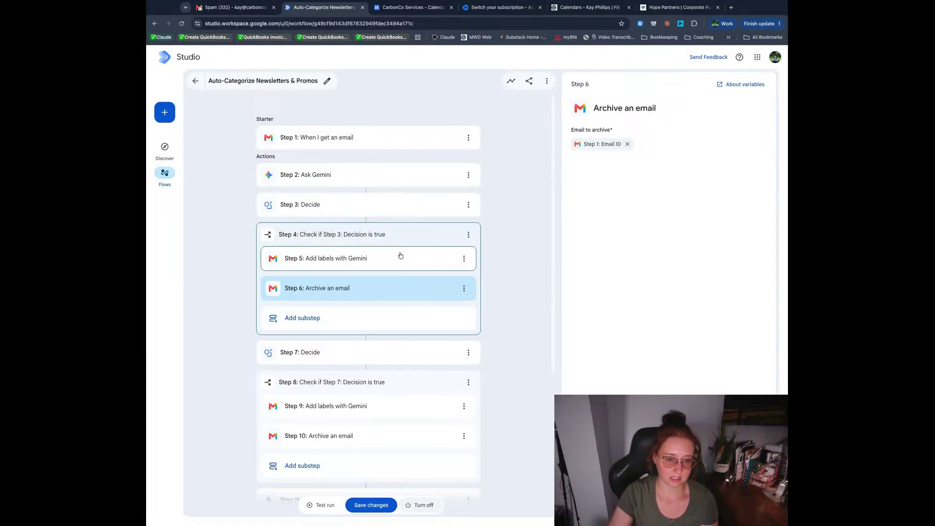
Examine the promotions branch: the step 7 Decide prompt and the step 9 label selection
scroll(399, 255, down, 3)
scroll(400, 254, down, 1)
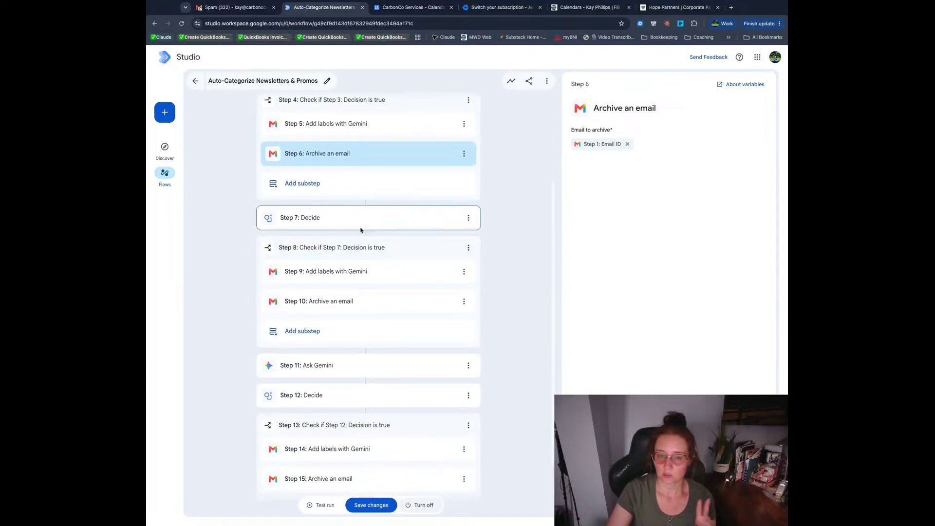
click(343, 220)
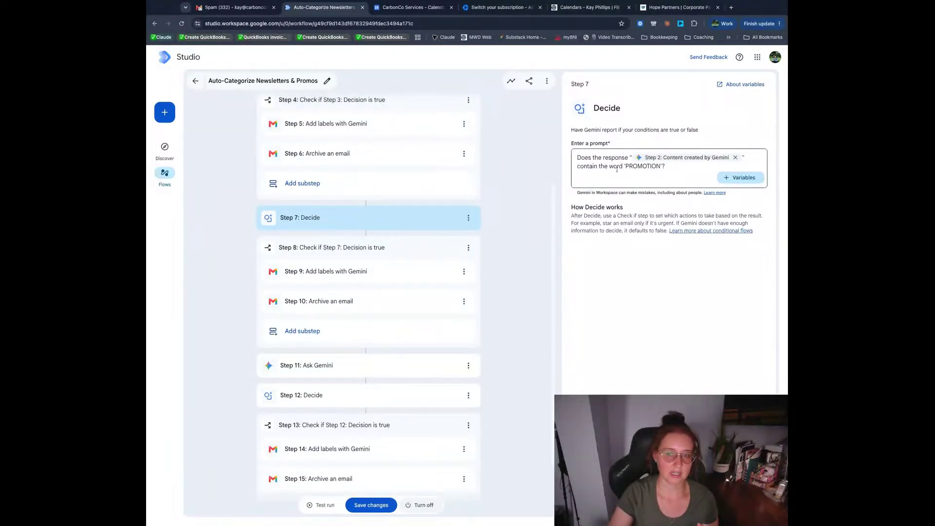
scroll(387, 161, up, 5)
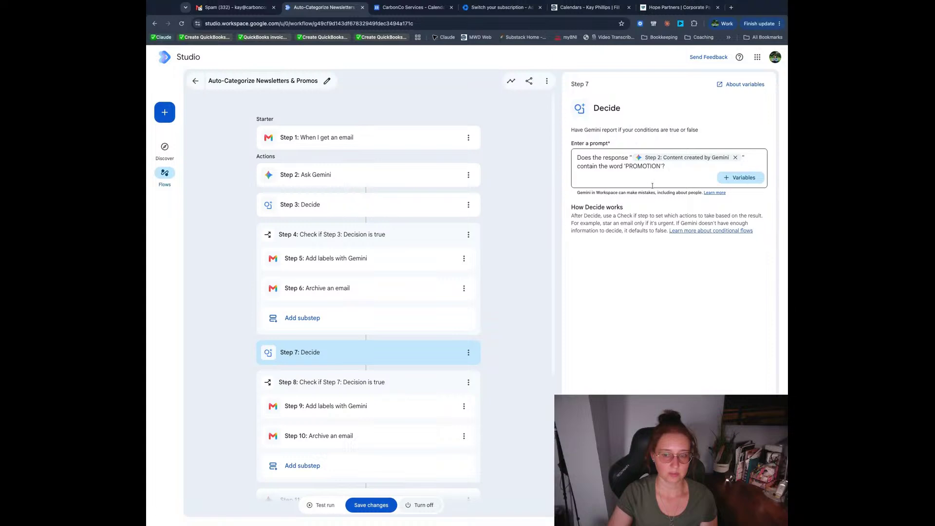
scroll(324, 302, down, 3)
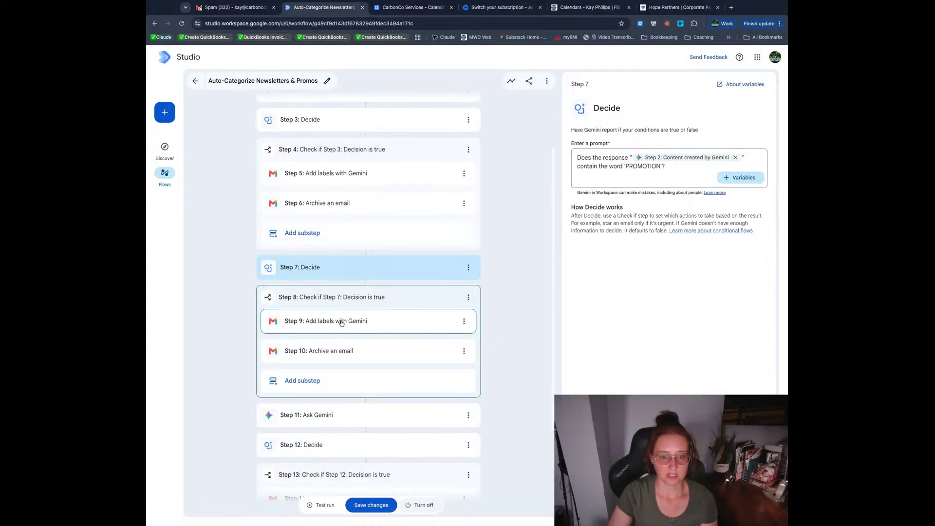
click(342, 322)
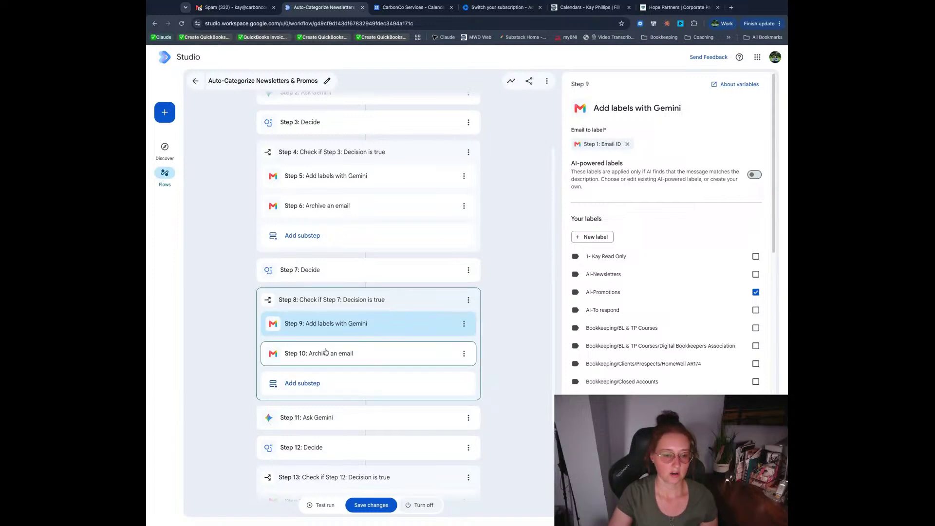
Examine the final branch: the step 11 Ask Gemini prompt, the step 12 sender check and the step 14 label list
scroll(326, 351, down, 2)
click(331, 315)
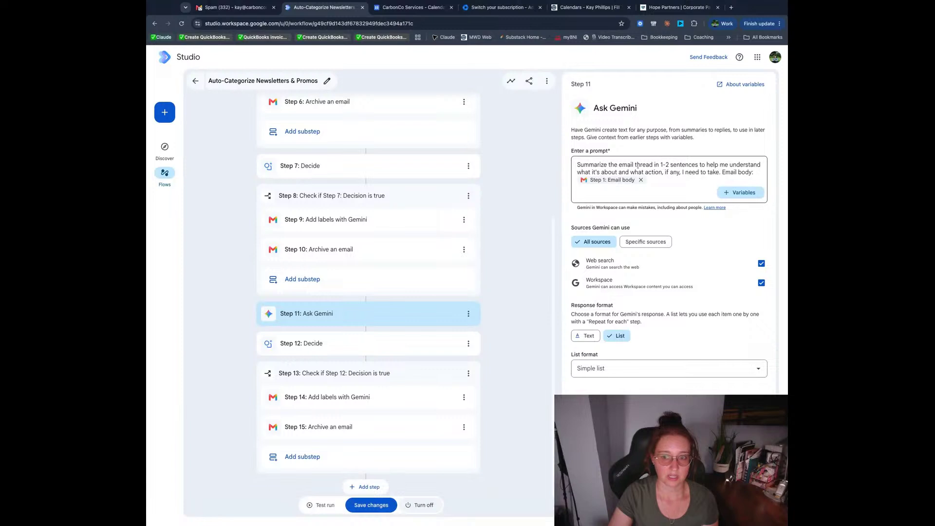
click(318, 344)
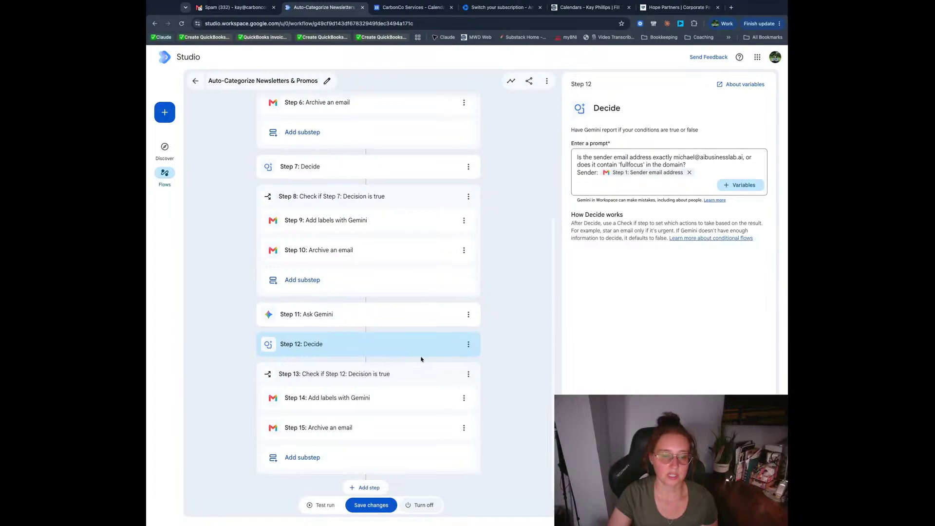
click(364, 405)
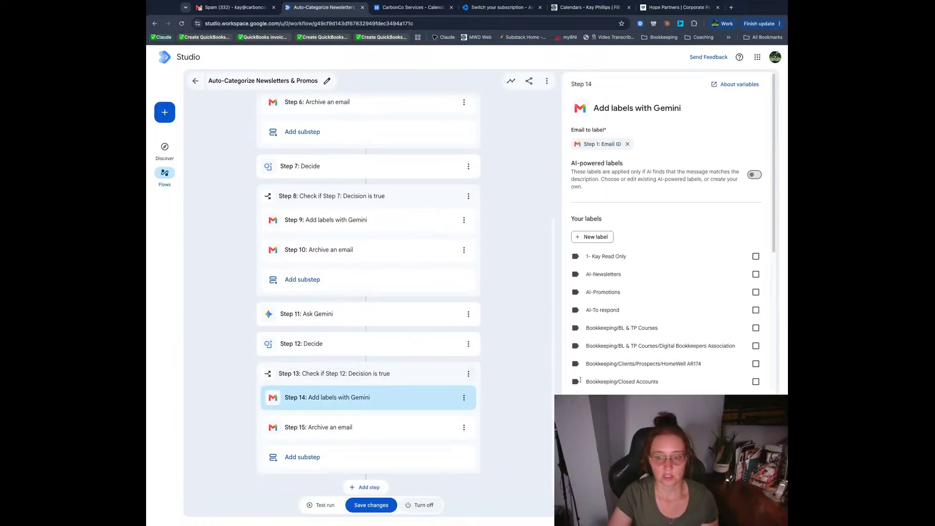
scroll(598, 371, down, 15)
scroll(599, 360, up, 15)
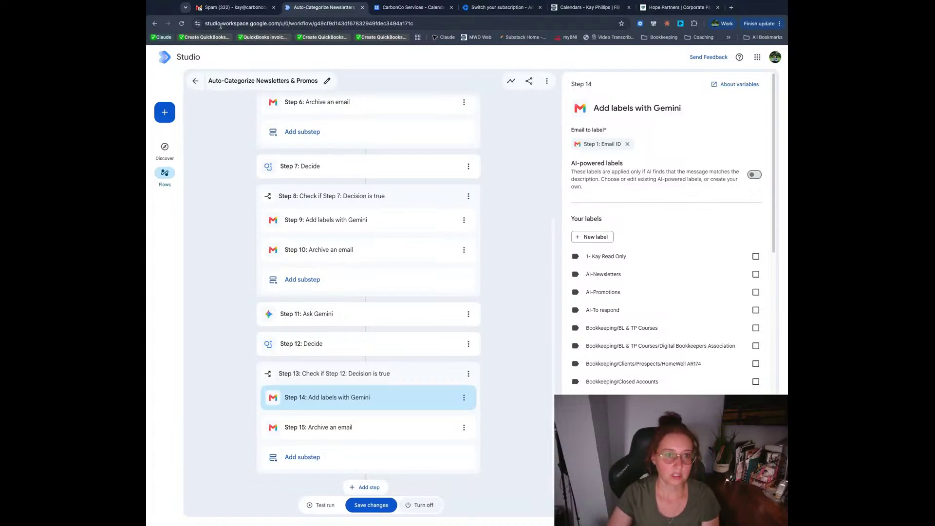
Switch to the Gmail mailbox and look at the options of the AI-Promotions label
click(225, 9)
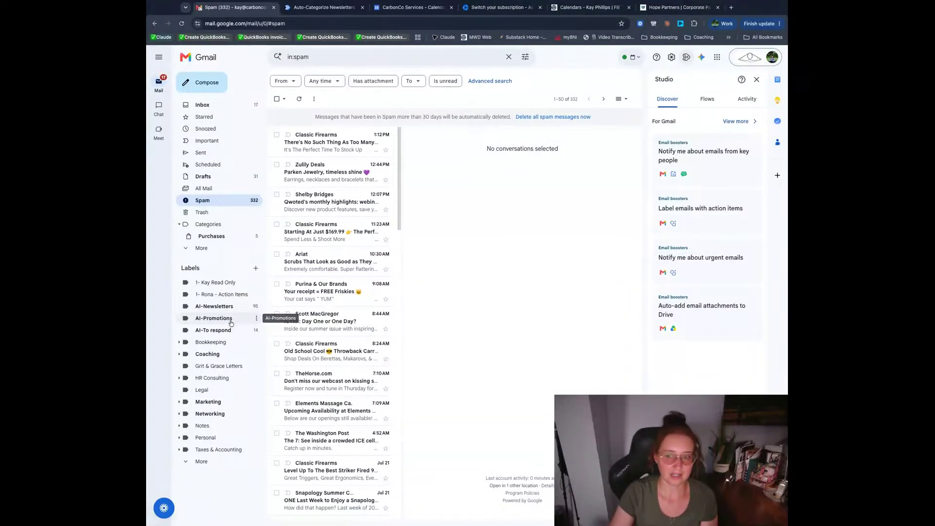
click(257, 319)
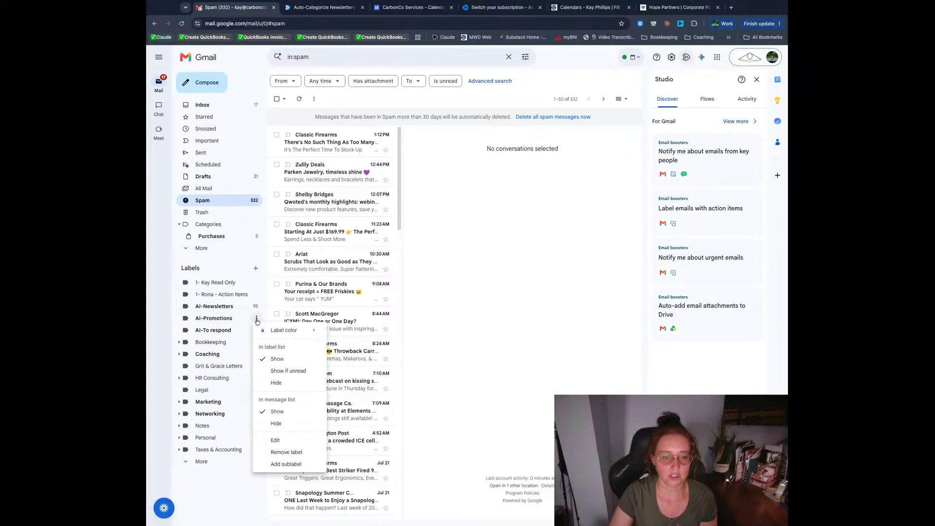
click(257, 319)
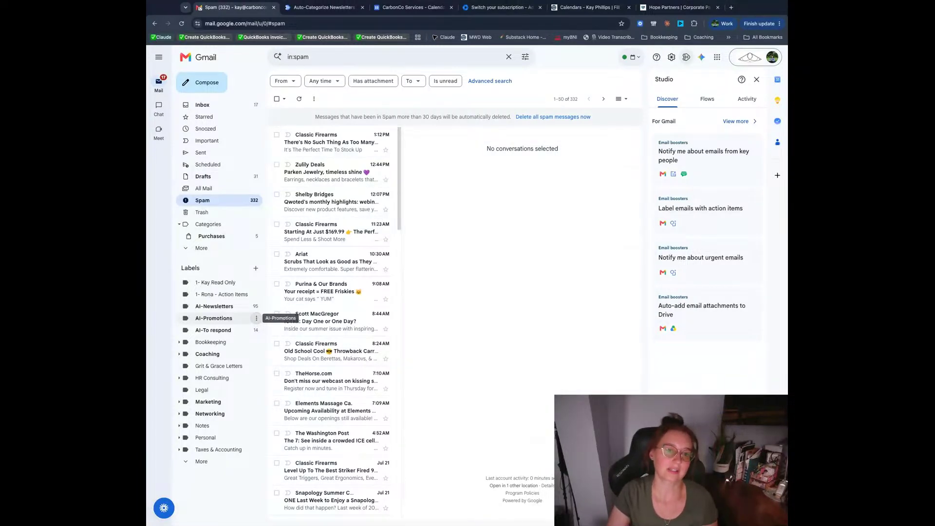
Return to Workspace Studio and create a new flow that starts when any email arrives, using the All emails option
click(292, 8)
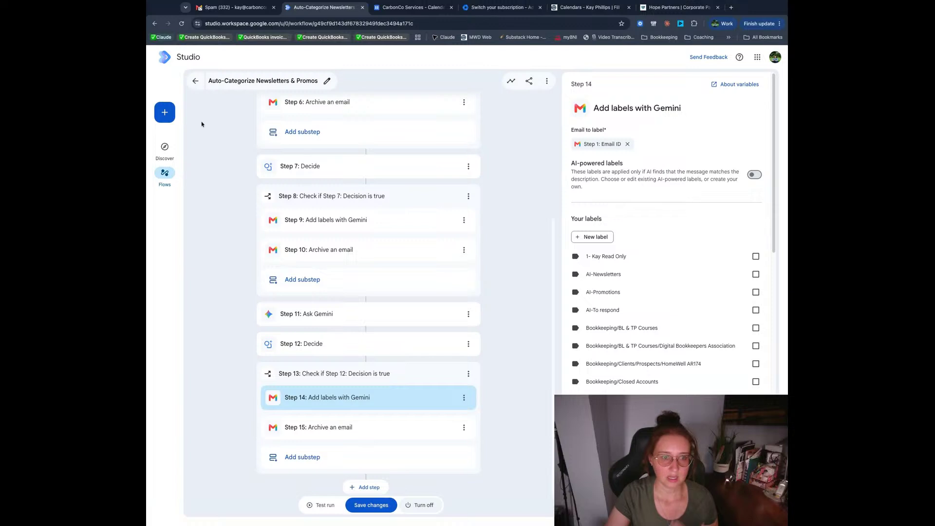
click(170, 119)
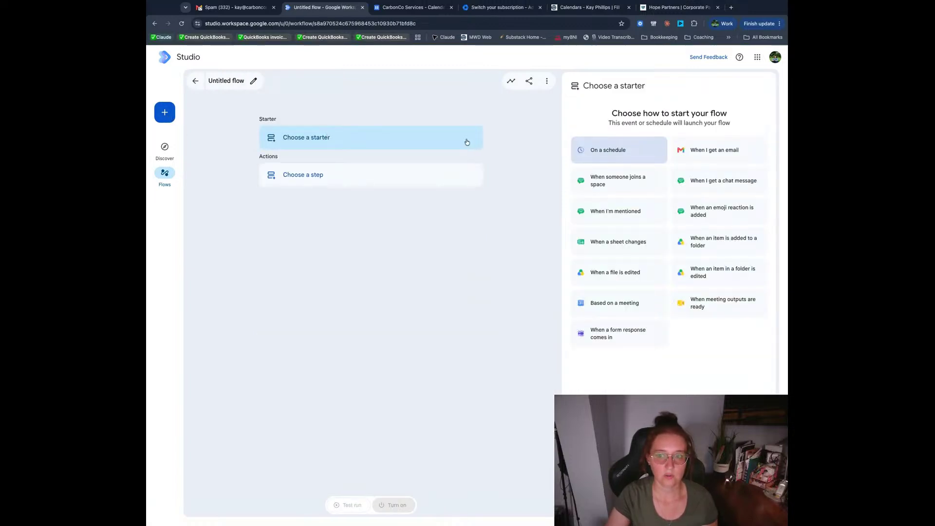
click(719, 151)
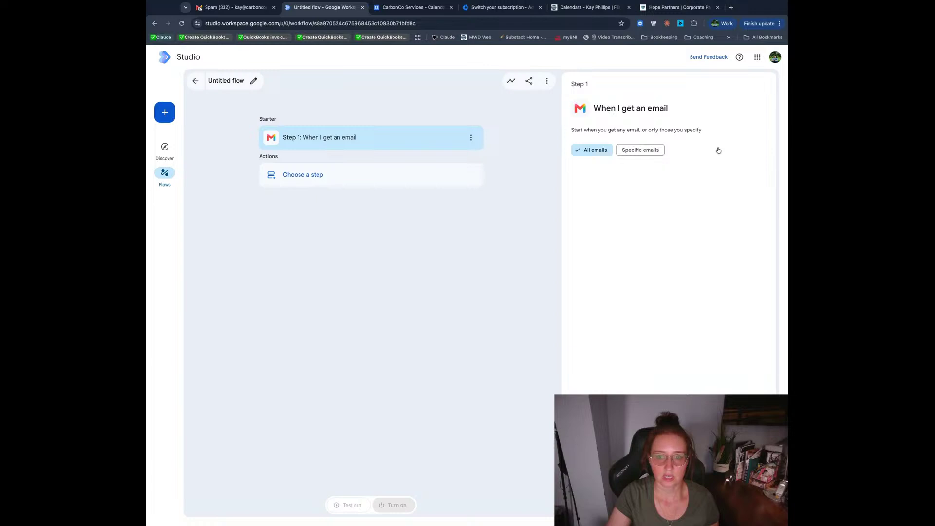
click(580, 151)
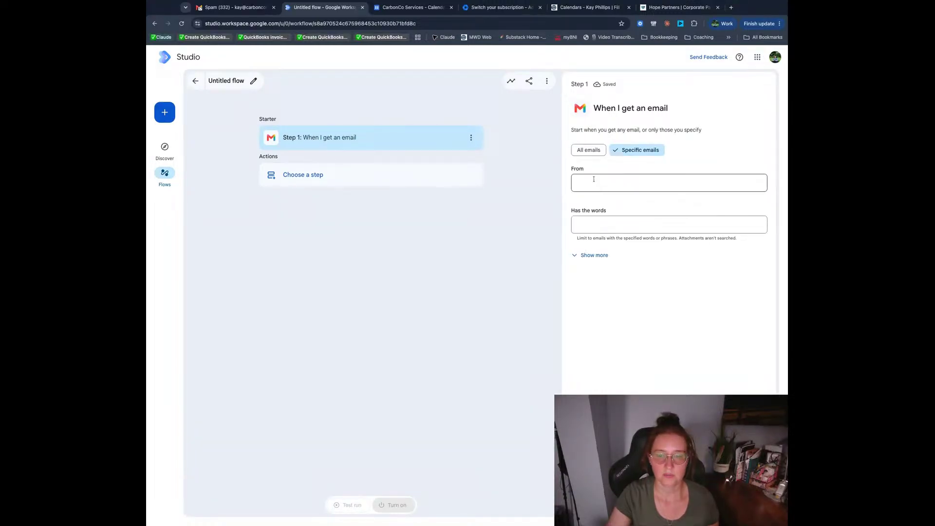
click(589, 151)
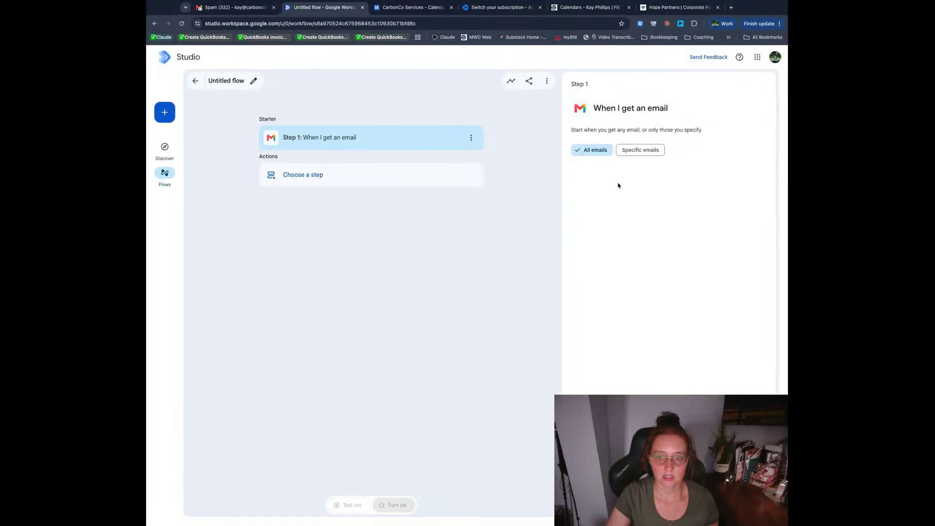
Browse the actions available for the new flow's first step, from AI actions and tools to Gmail, Chat, Sheets, Drive and Calendar
click(355, 180)
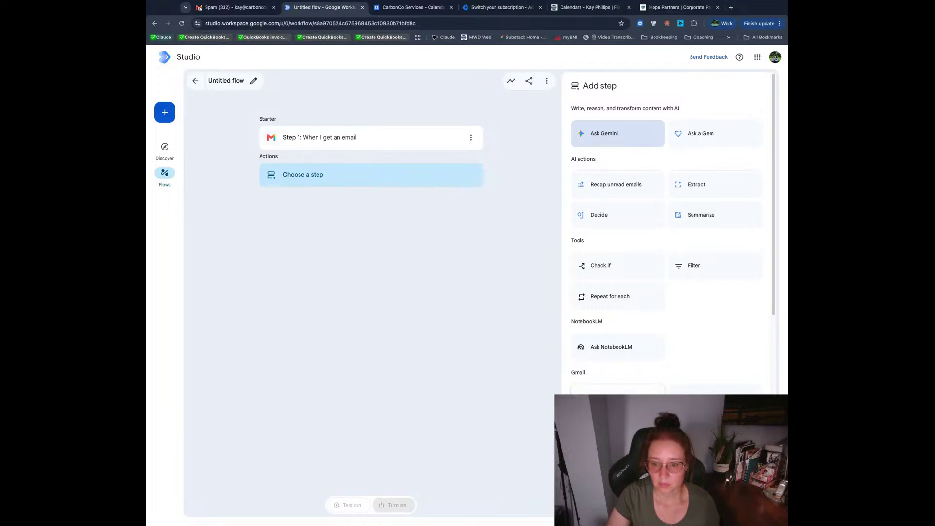
scroll(624, 108, down, 7)
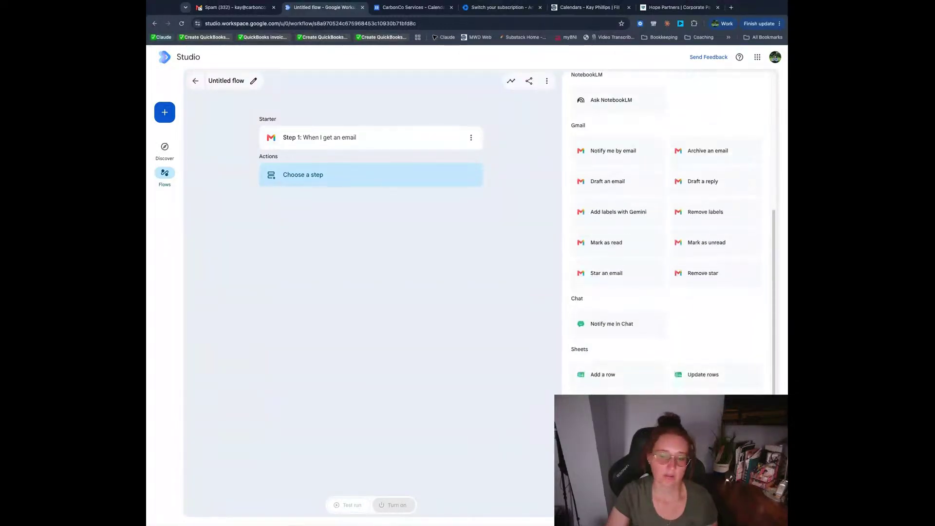
scroll(624, 109, down, 2)
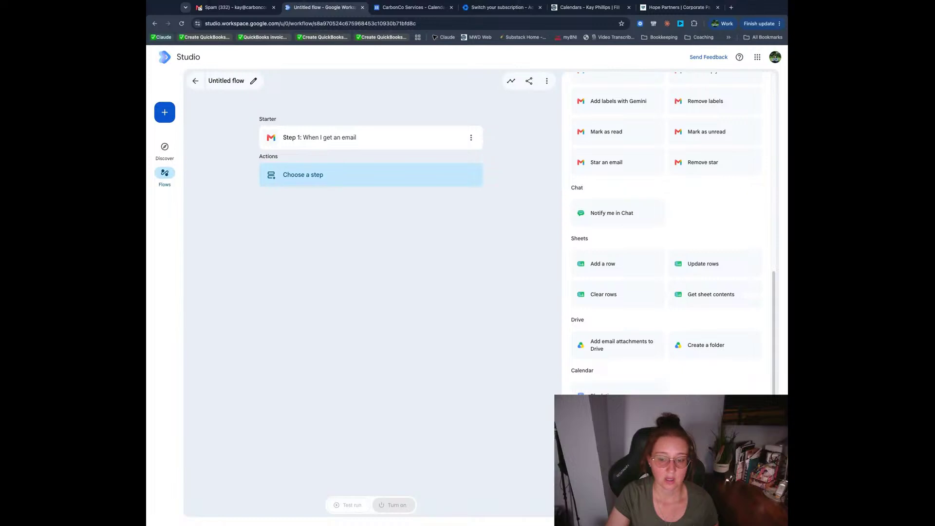
scroll(686, 327, up, 10)
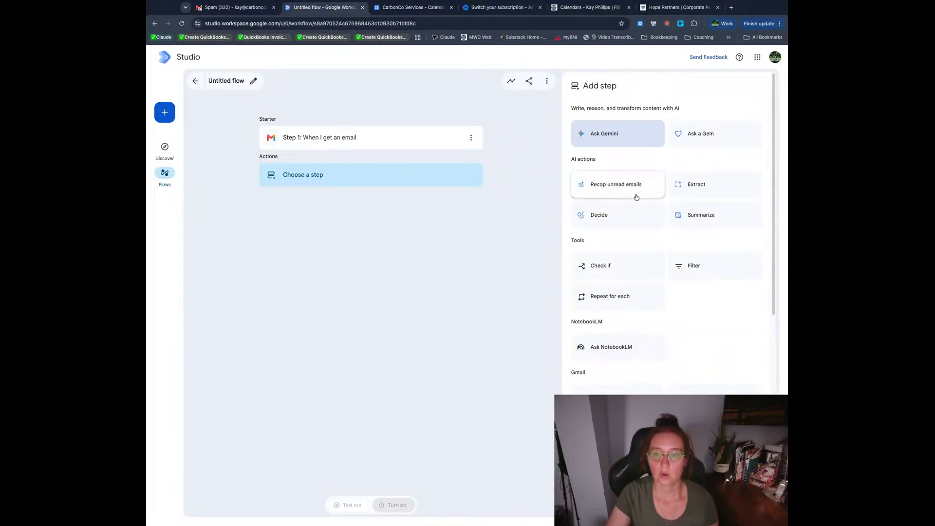
click(628, 216)
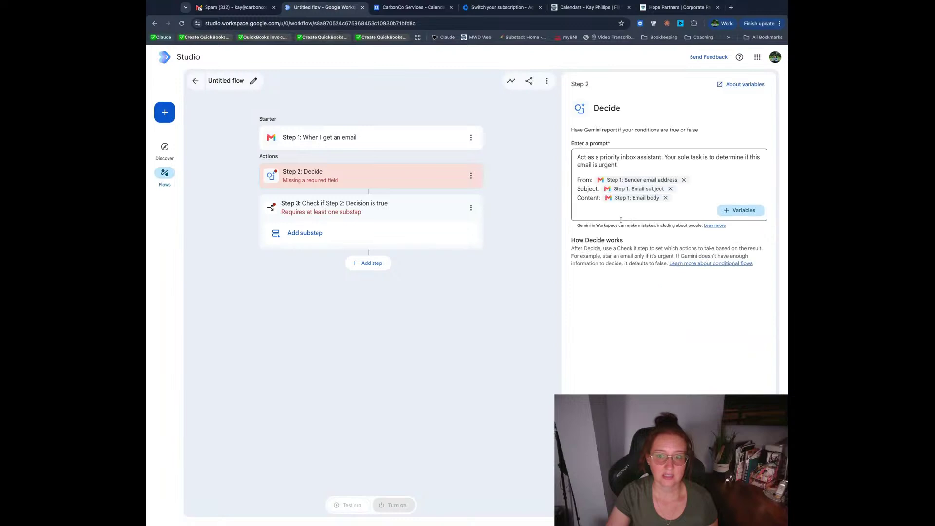
click(365, 142)
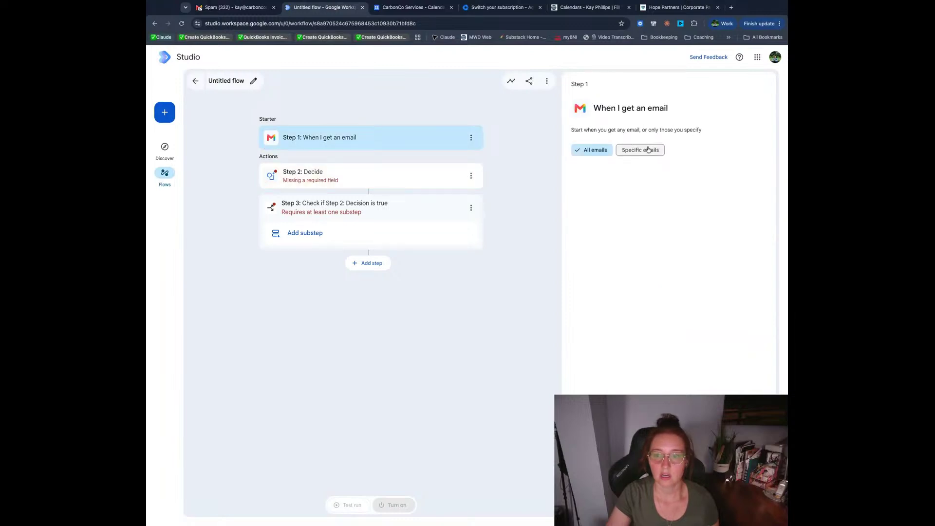
click(339, 177)
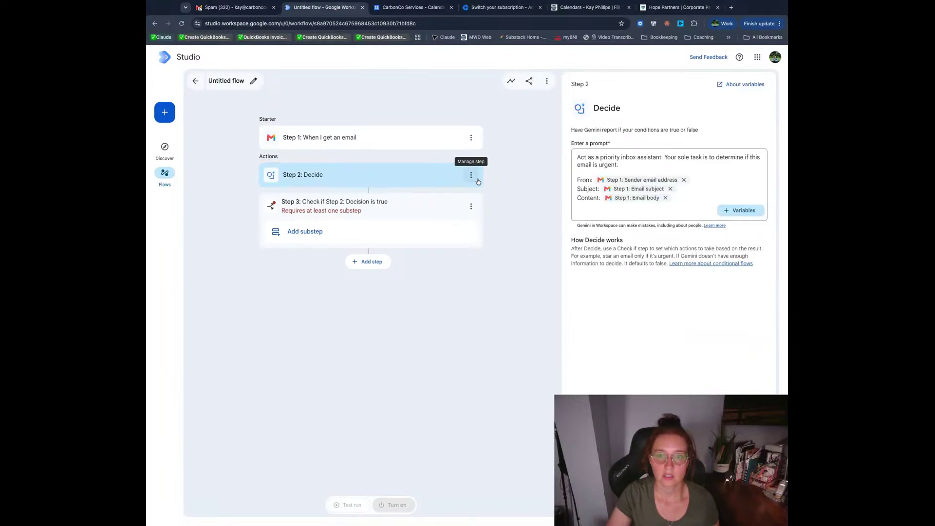
click(472, 176)
click(453, 228)
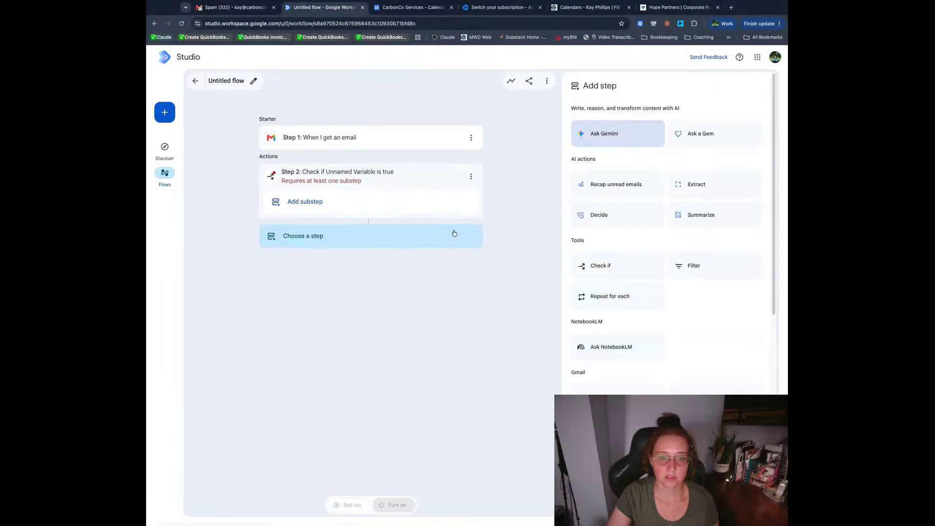
click(470, 176)
click(463, 230)
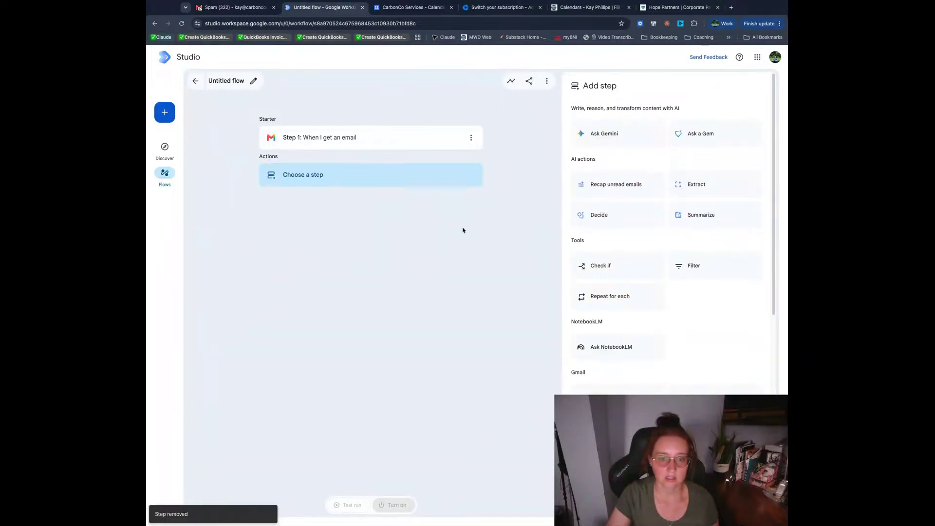
Add an Ask Gemini action as step 2 and clear its suggested email summary prompt, including the Email body variable
click(317, 179)
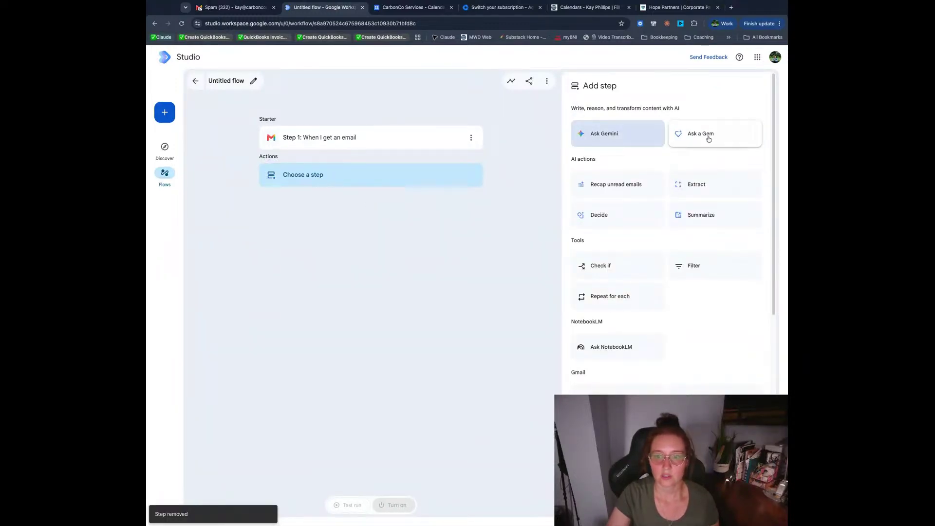
click(650, 133)
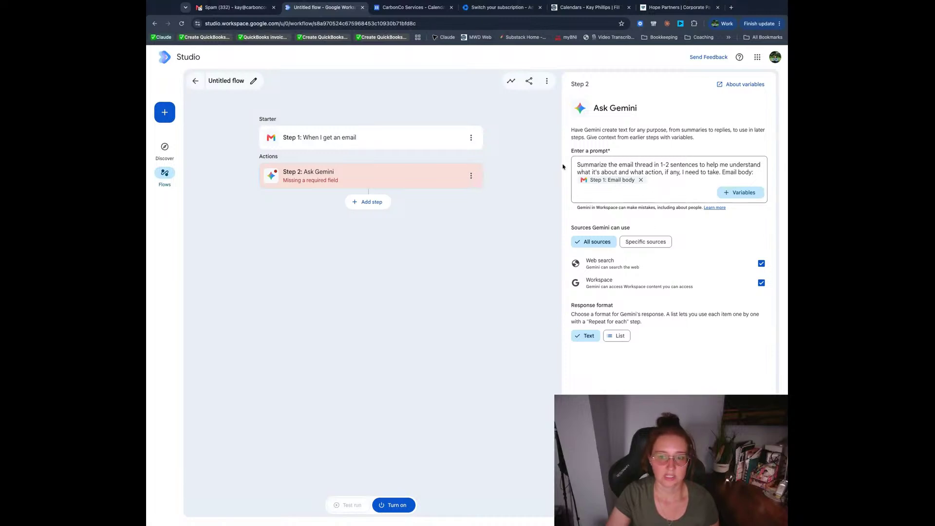
click(657, 186)
key(ctrl+a)
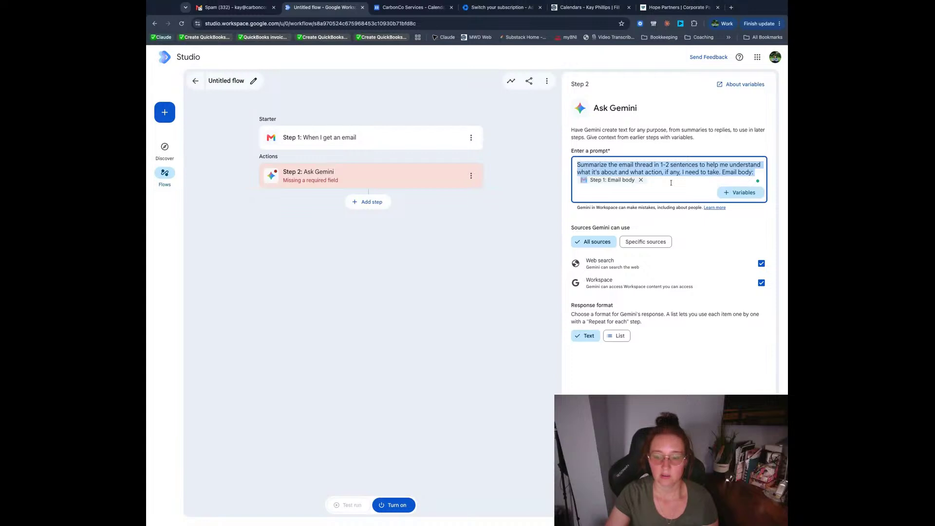
key(BackSpace)
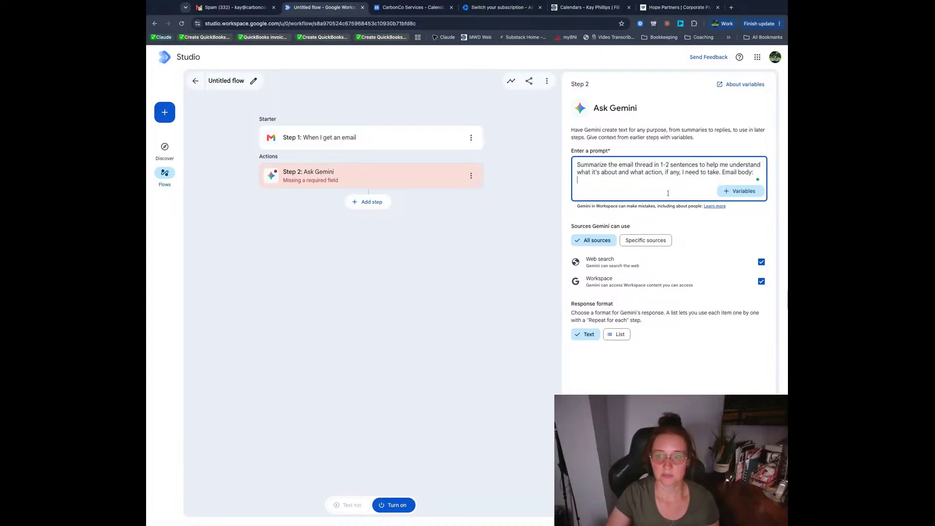
triple_click(587, 166)
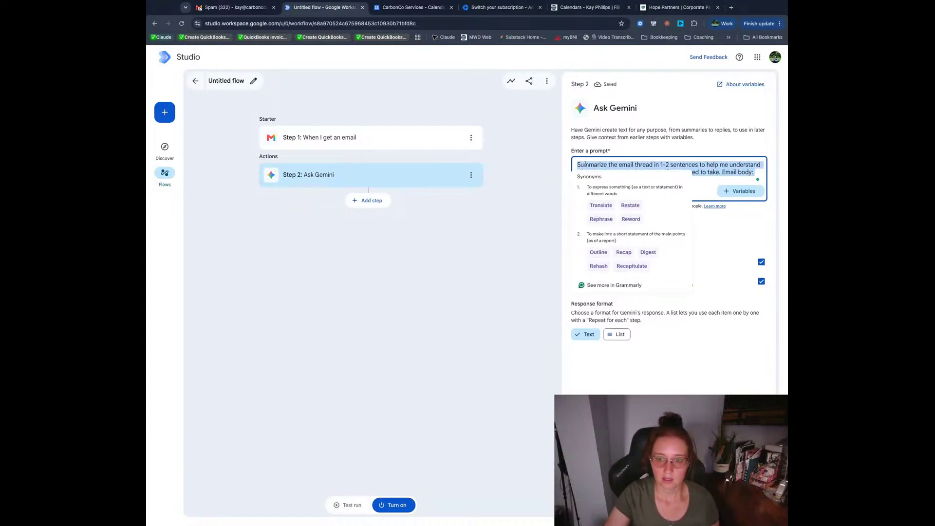
key(BackSpace)
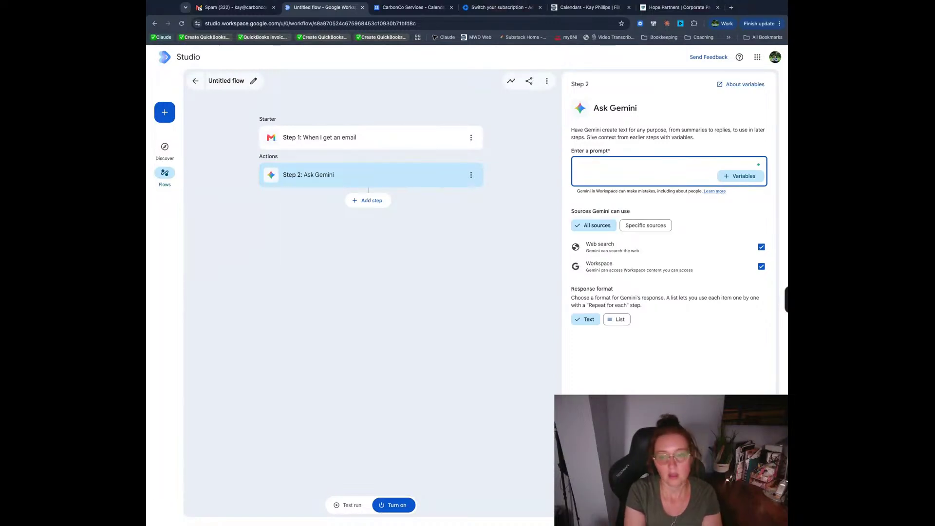
Begin the step 2 Ask Gemini prompt with "Determine if this is from a contact or a marketing message. If"
text(Determine)
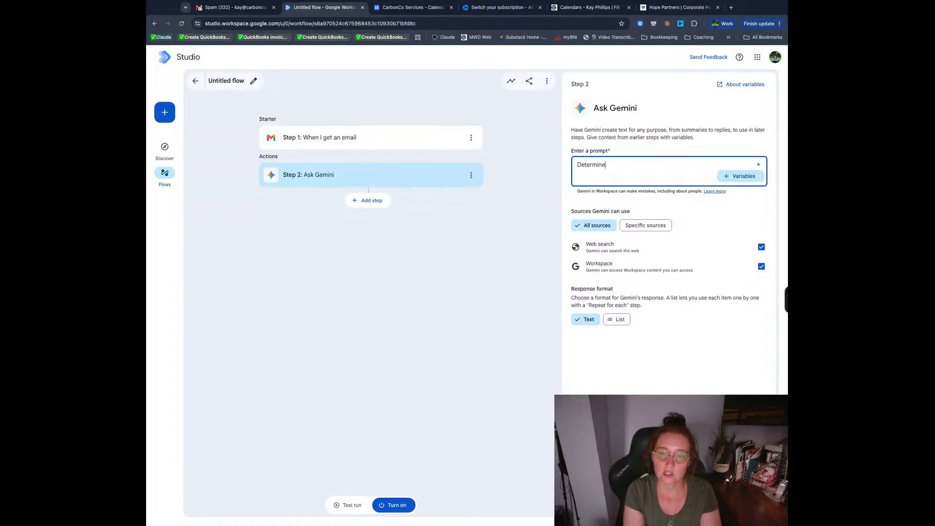
text( if this is f)
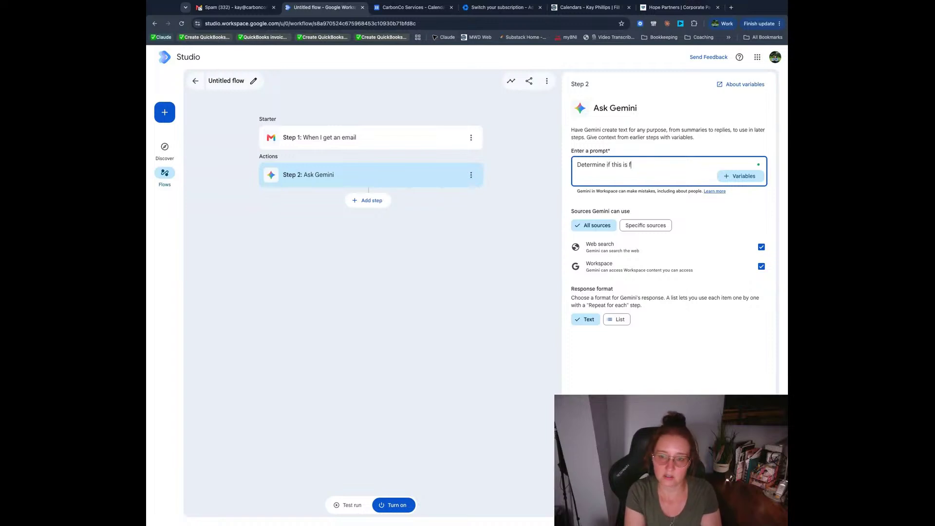
text(rom a conta)
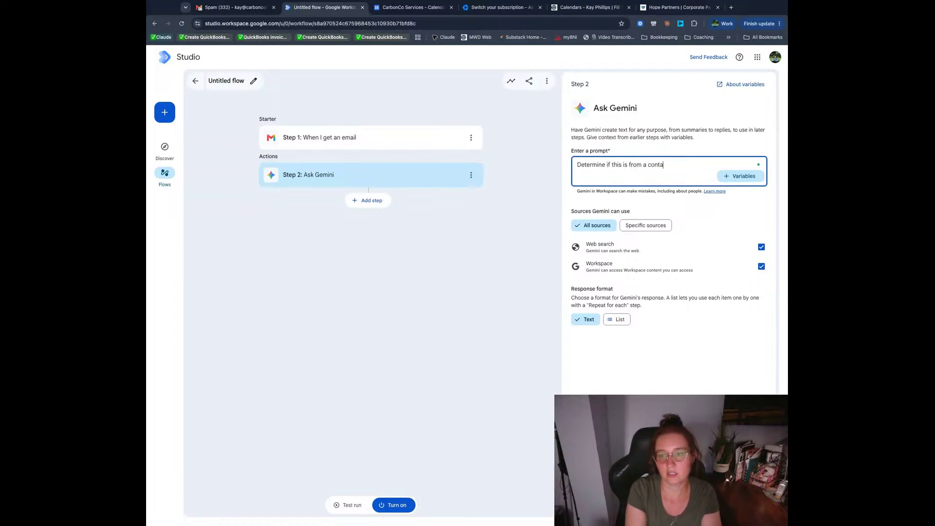
text(ct or a mark)
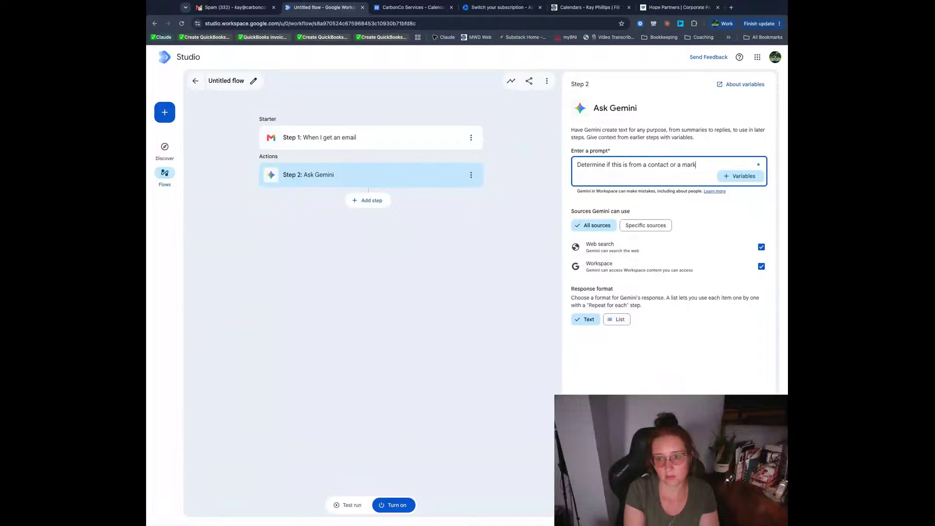
text(eting message)
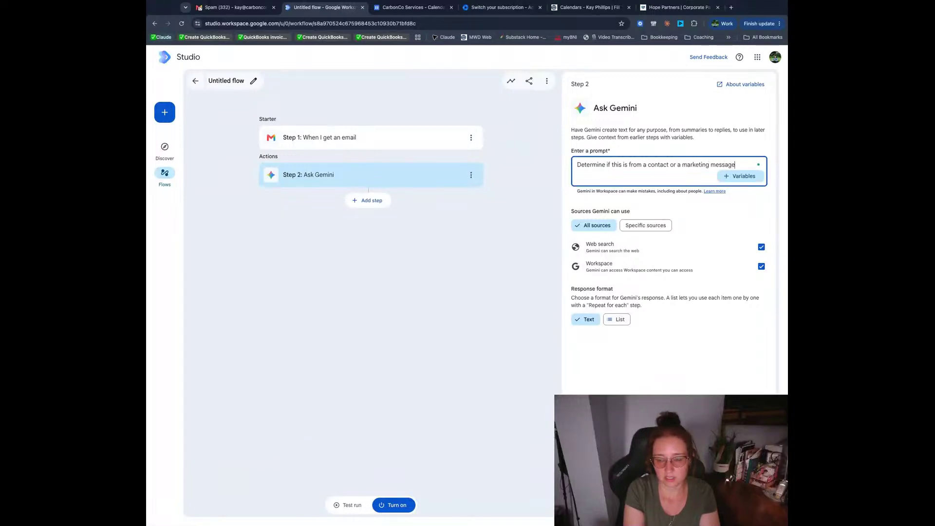
text(. If mar)
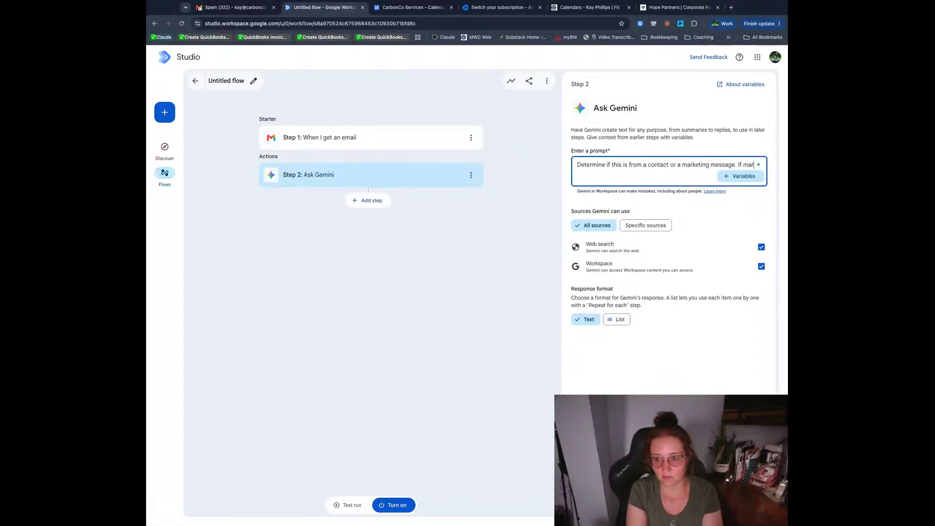
text(keting messag)
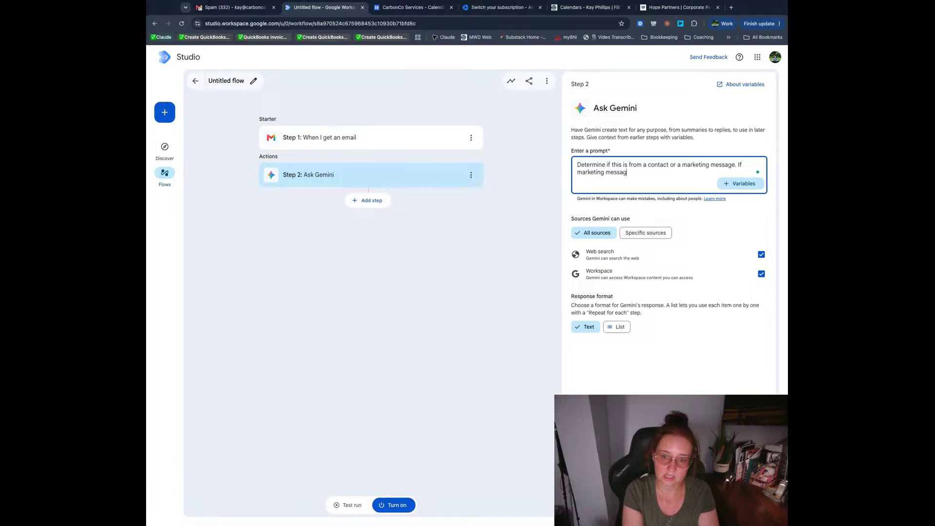
text(e,)
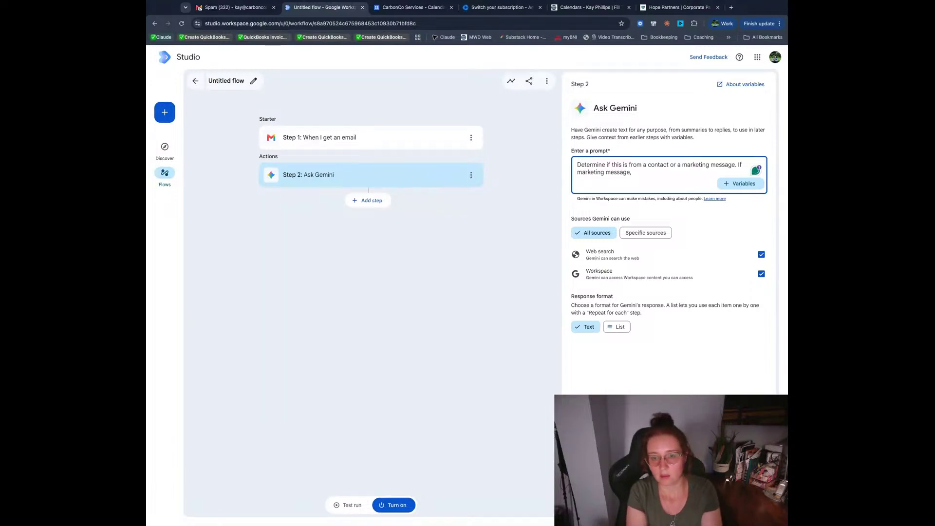
key(BackSpace)
key(BackSpace)
key(BackSpace)
key(BackSpace)
key(BackSpace)
key(BackSpace)
key(BackSpace)
key(BackSpace)
key(BackSpace)
key(BackSpace)
key(BackSpace)
key(BackSpace)
key(BackSpace)
key(BackSpace)
key(BackSpace)
key(BackSpace)
key(BackSpace)
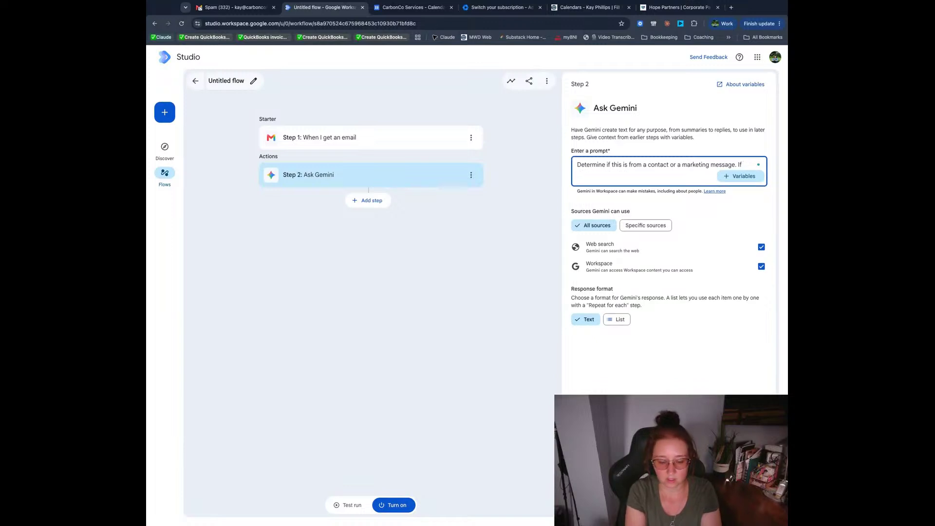
Complete the prompt's condition with "from a contact do nothing. If a promotion or marketing message, proceed to next step."
text(from a contact)
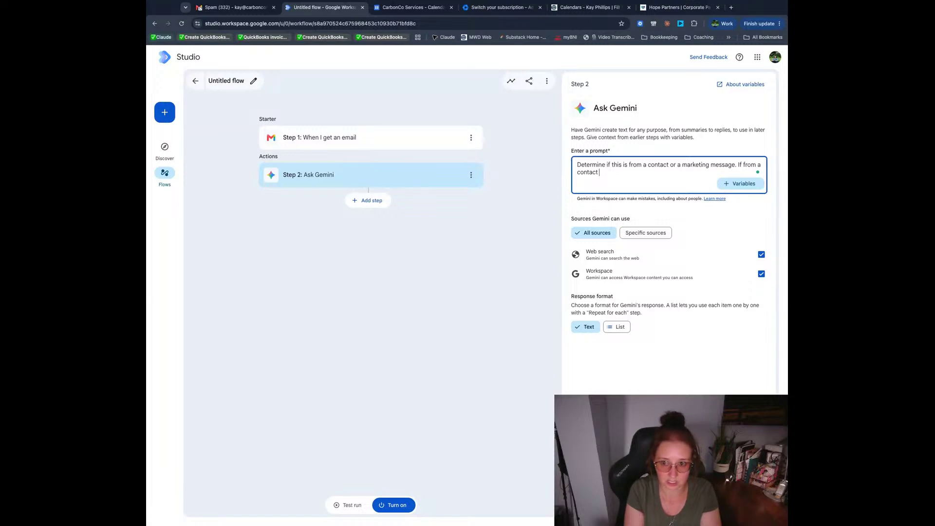
text(do nothing. If a promotion or marketing message, proceed to next step.)
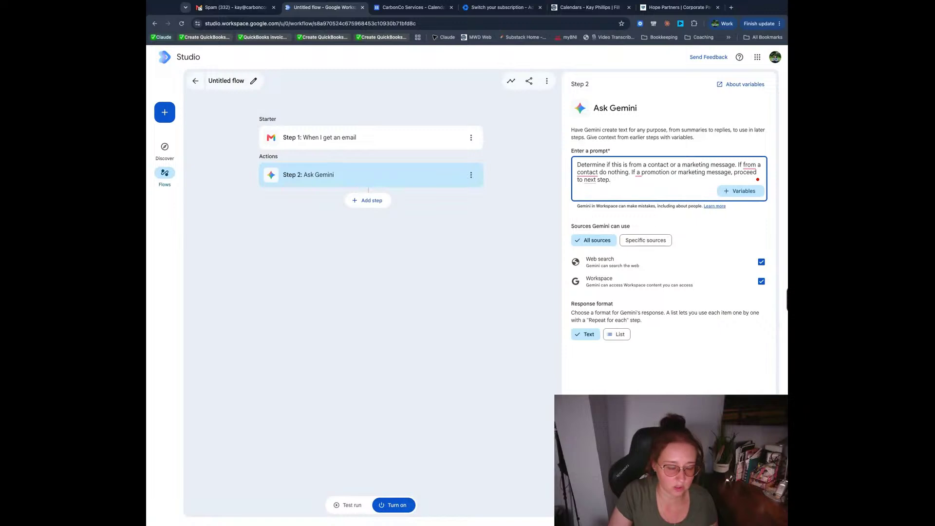
Add a Decide action as step 3, and review its urgency prompt and the condition of the accompanying Check if step
click(381, 206)
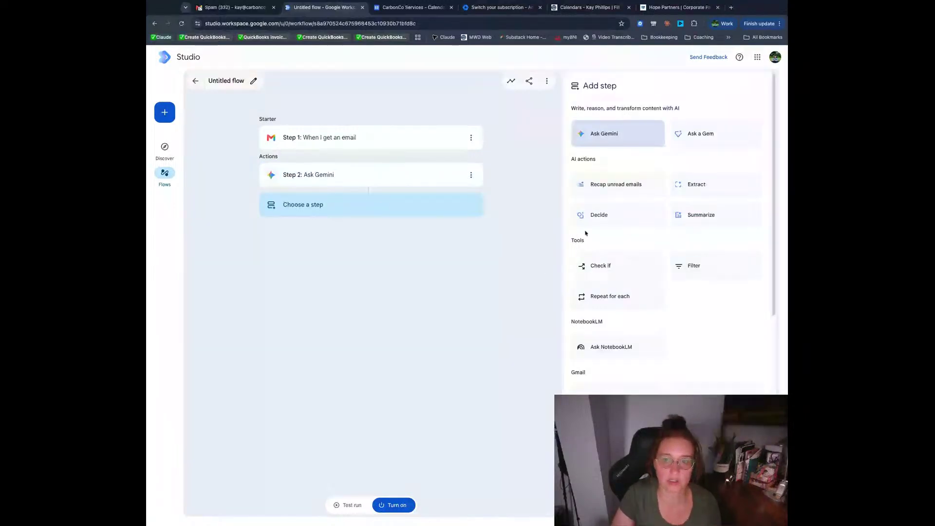
click(614, 219)
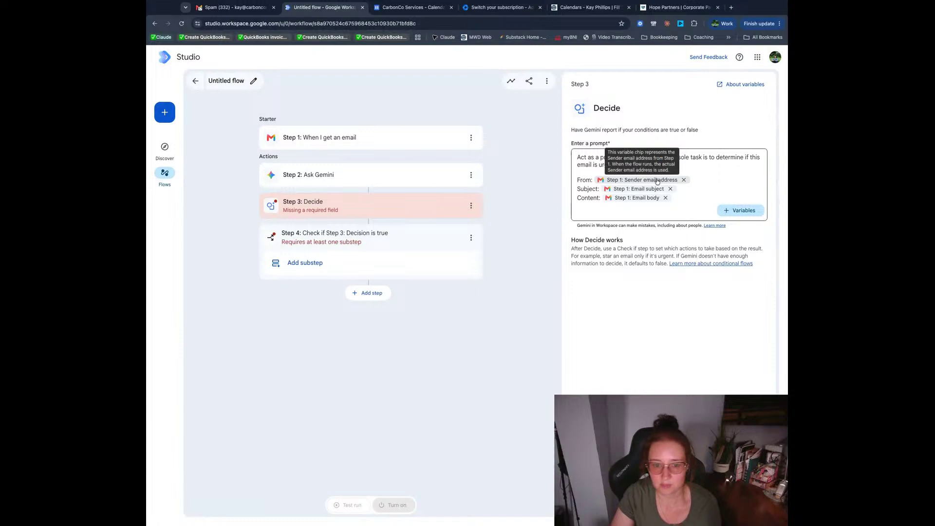
click(341, 241)
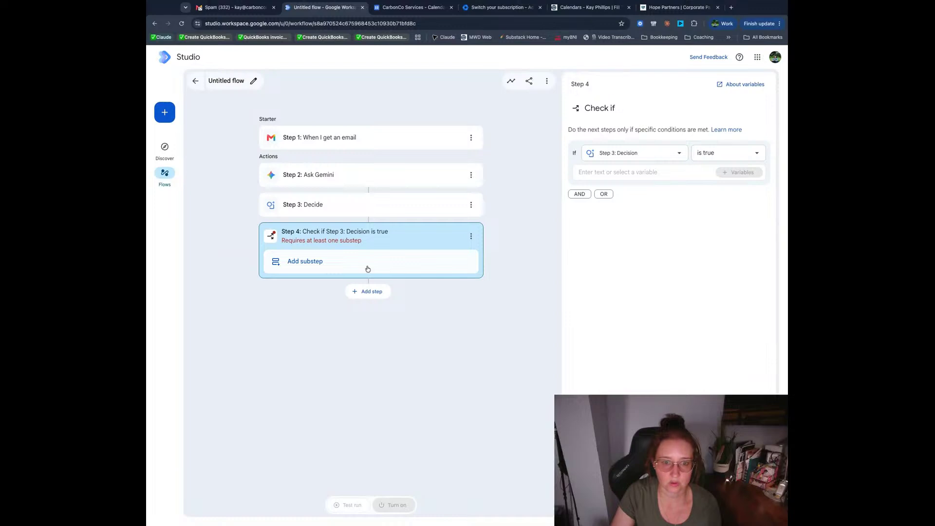
click(342, 212)
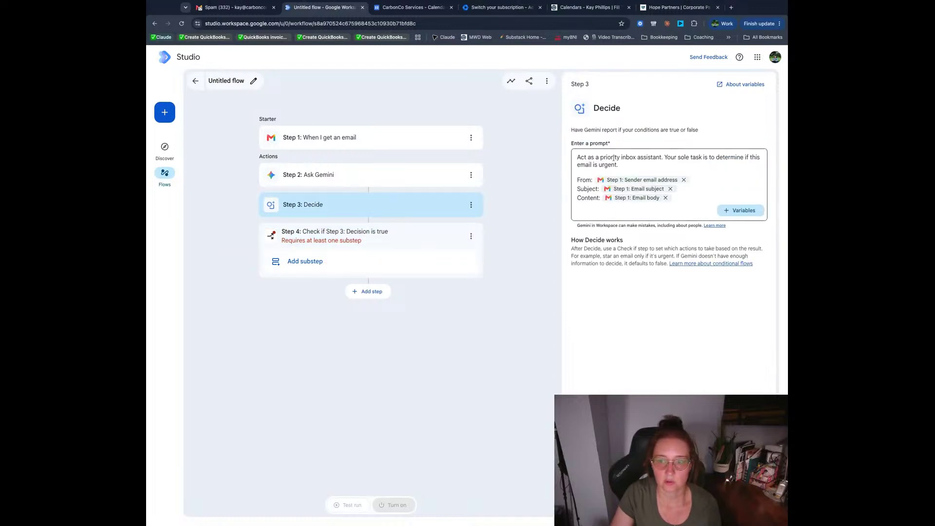
click(344, 260)
click(355, 244)
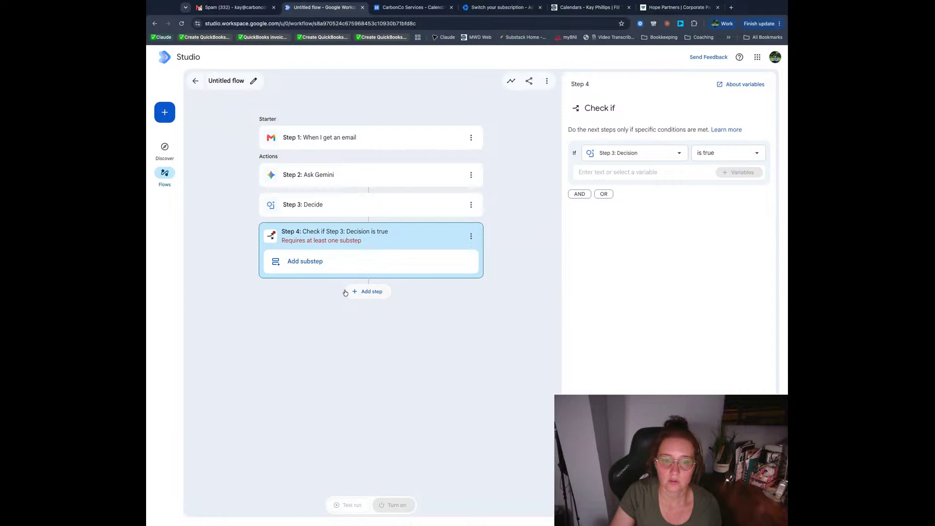
Add a Star an email substep under the step 4 Check if condition
click(335, 263)
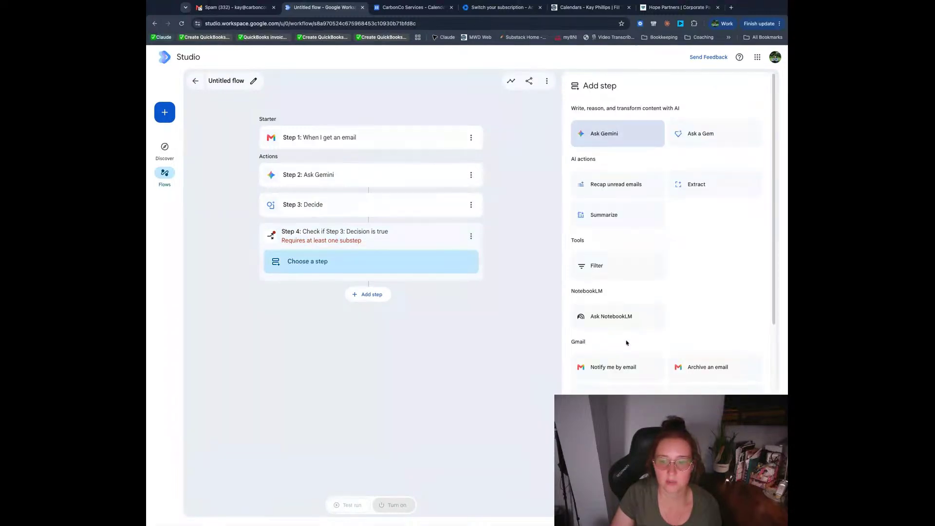
scroll(629, 364, down, 2)
scroll(628, 365, down, 2)
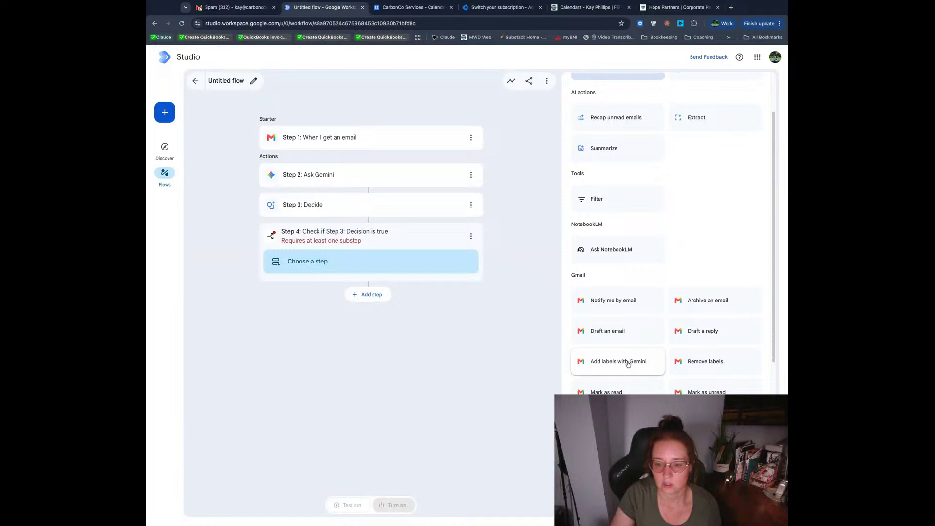
click(618, 423)
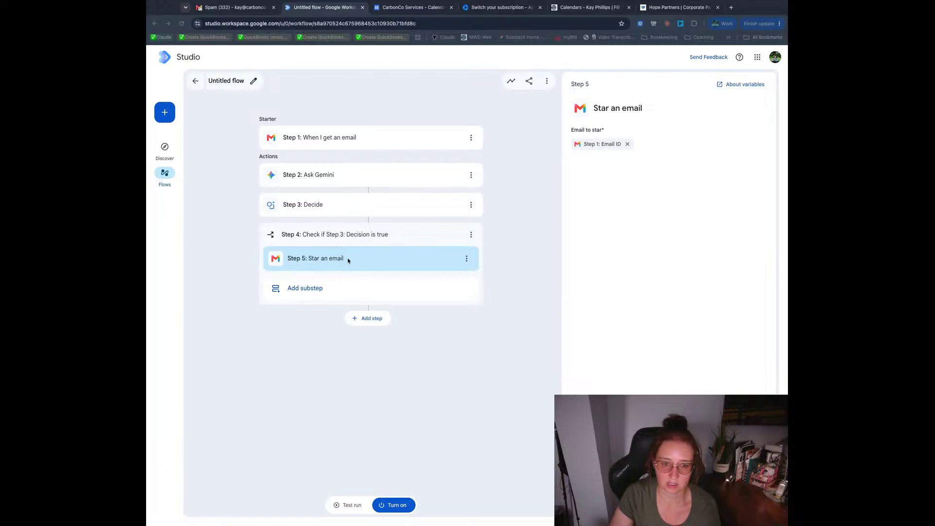
Review the Ask Gemini prompt in step 2 and bring up the actions available for a further step
click(343, 180)
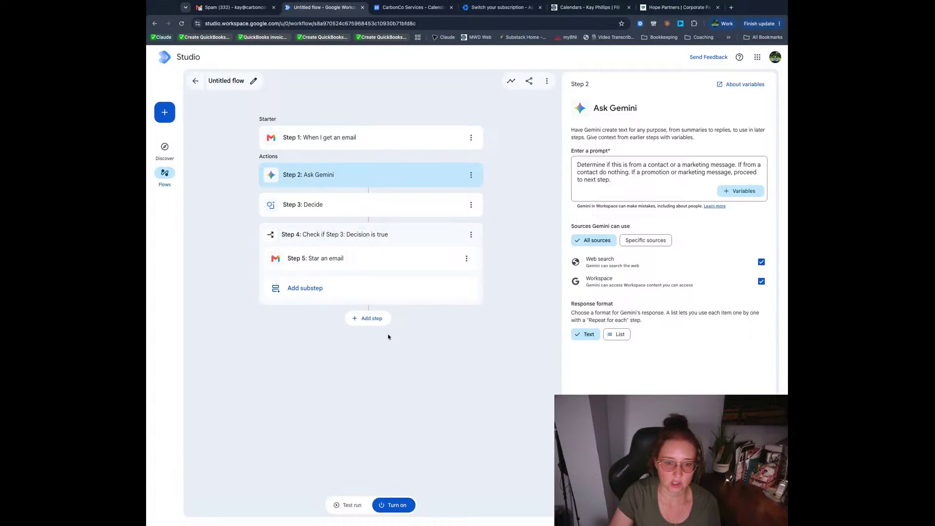
click(370, 321)
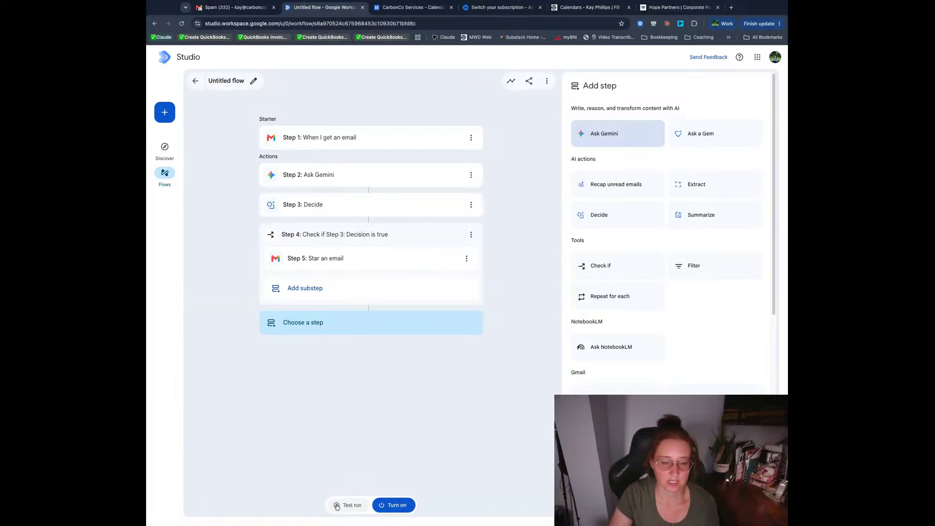
From Discover, have Gemini create a flow that files marketing messages in the marketing folder and stars contact or client messages, left unread atop the inbox
click(165, 152)
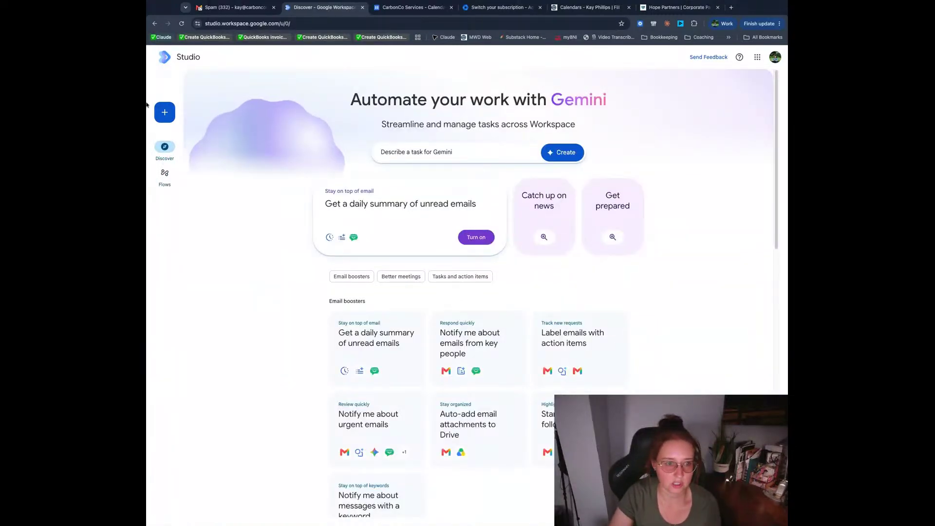
click(452, 152)
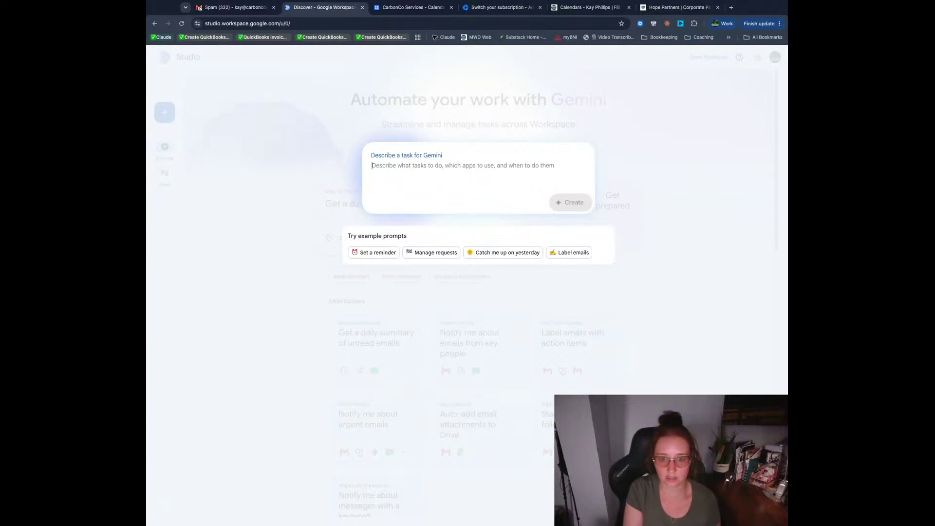
text(Help me filter out marketing messages from messages from contacts and clients. I don't wanna see the marketing messages. I want them to go into my marketing folder. Anything from a contact or client should be starred and moved to the top of my inbox and left unread.)
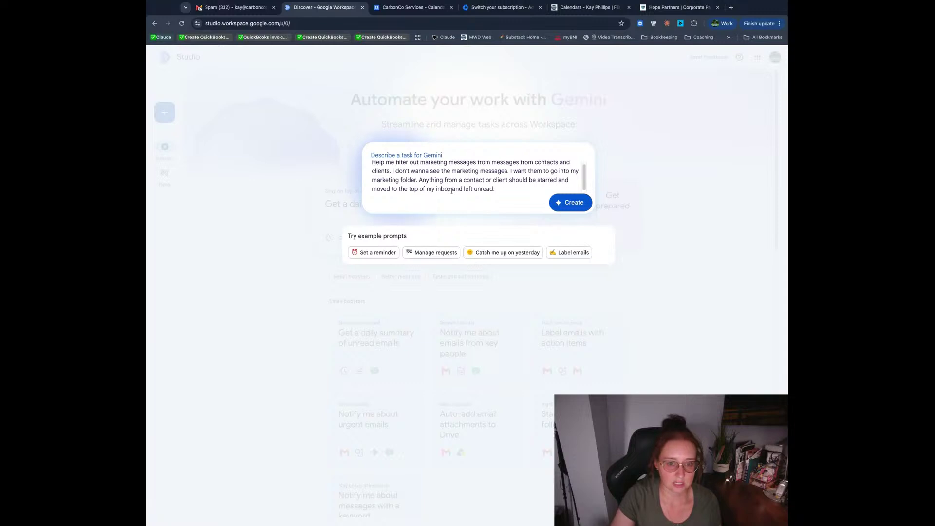
scroll(447, 174, up, 1)
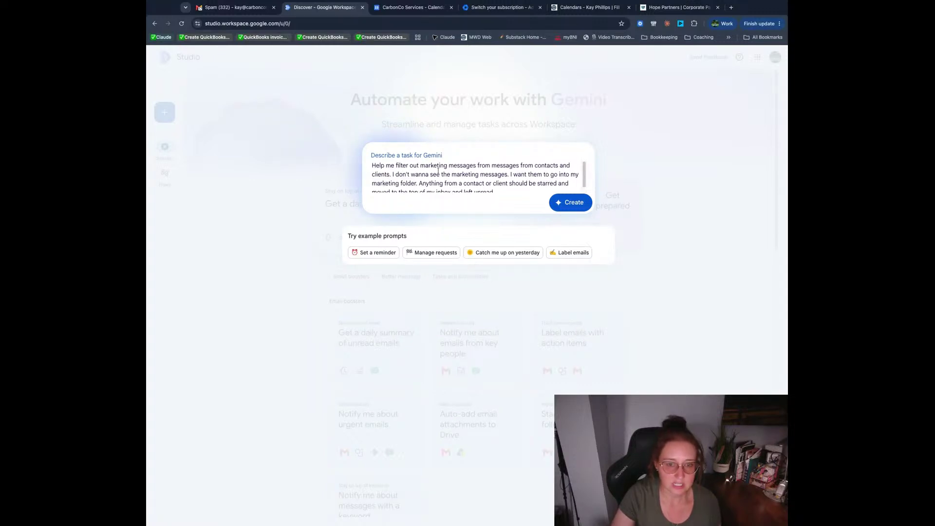
scroll(470, 178, down, 2)
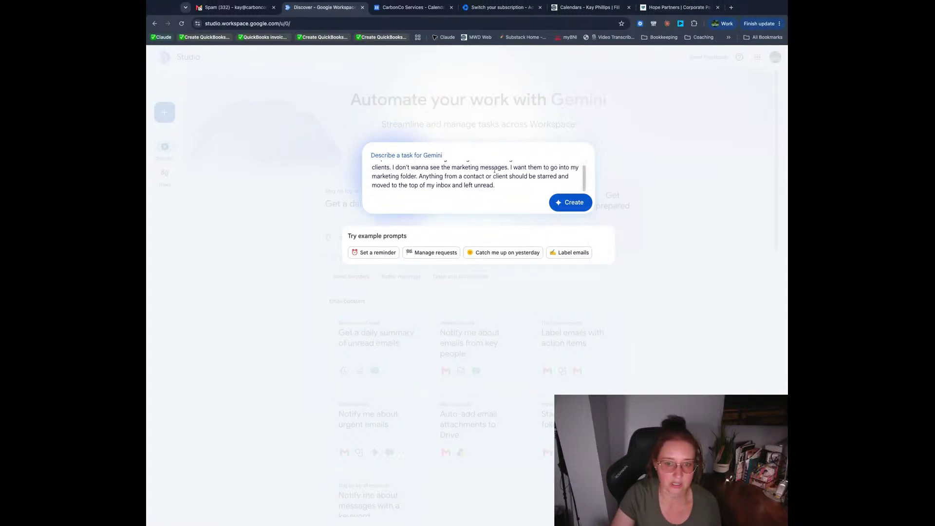
scroll(475, 192, up, 1)
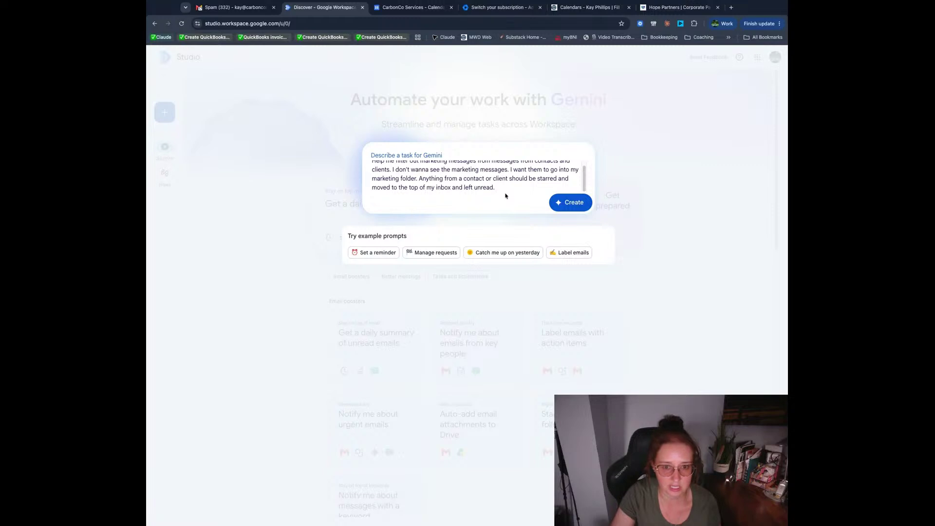
click(577, 205)
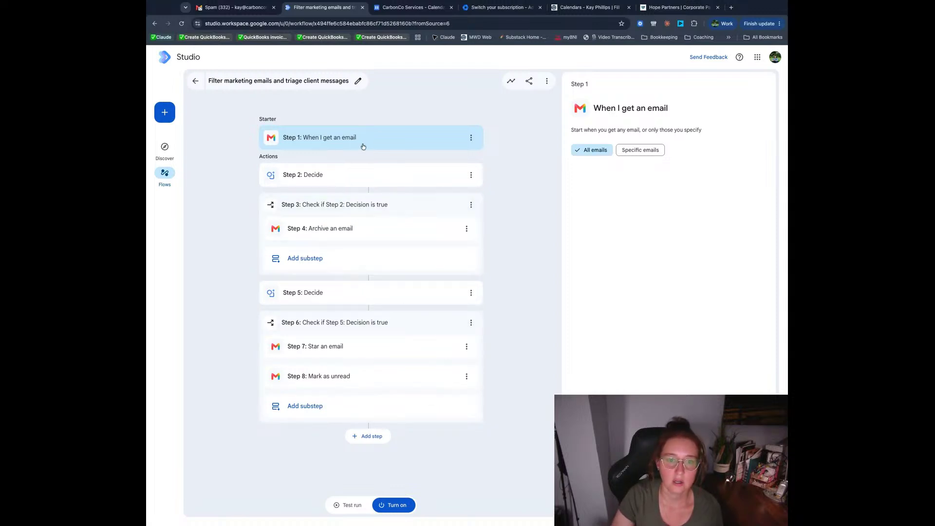
Examine the generated flow's email starter, both Decide prompts, and the Archive an email, Star an email and Mark as unread actions
click(358, 181)
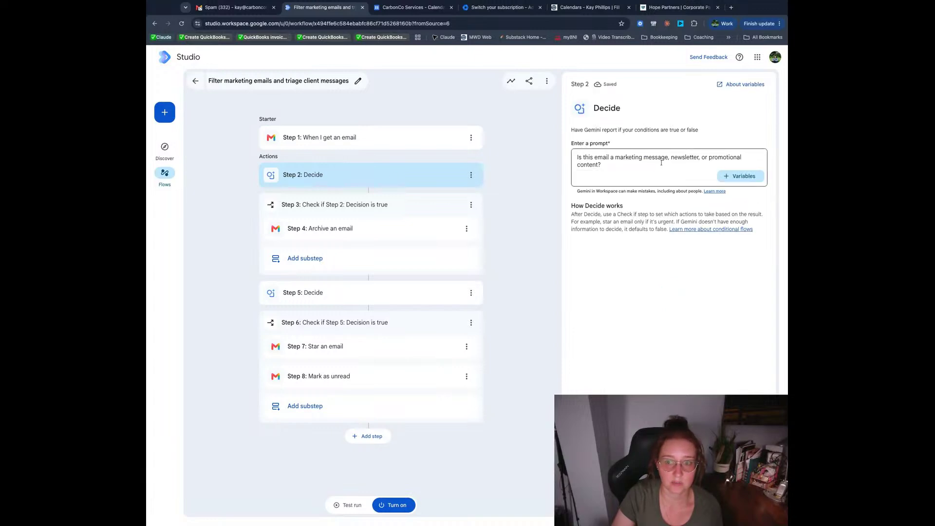
click(340, 225)
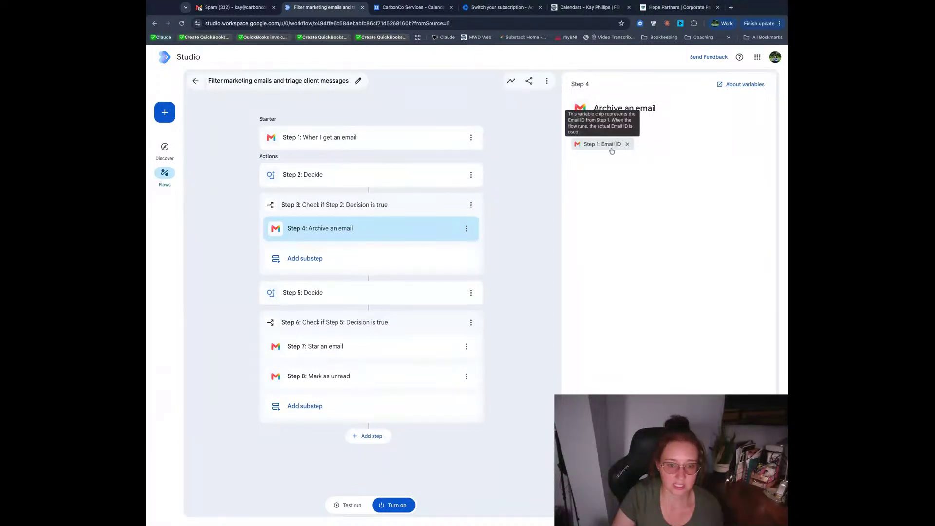
click(363, 298)
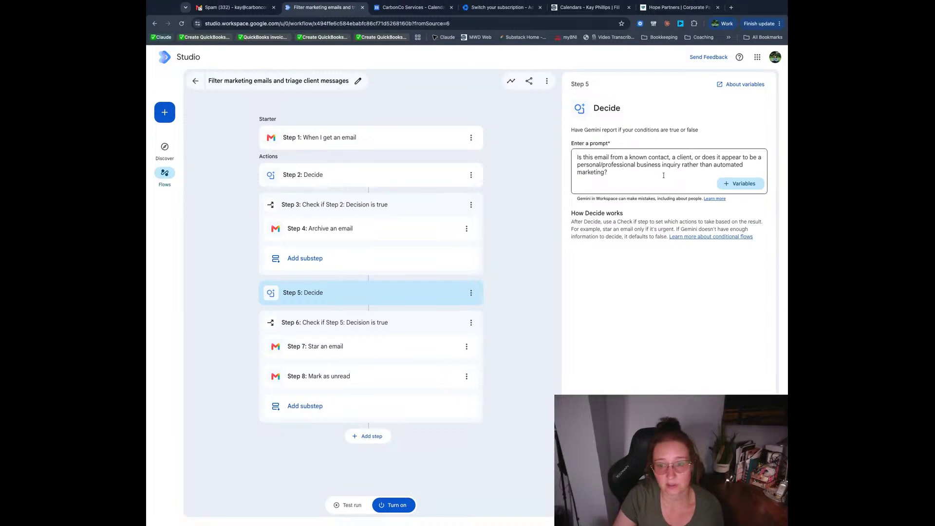
click(384, 349)
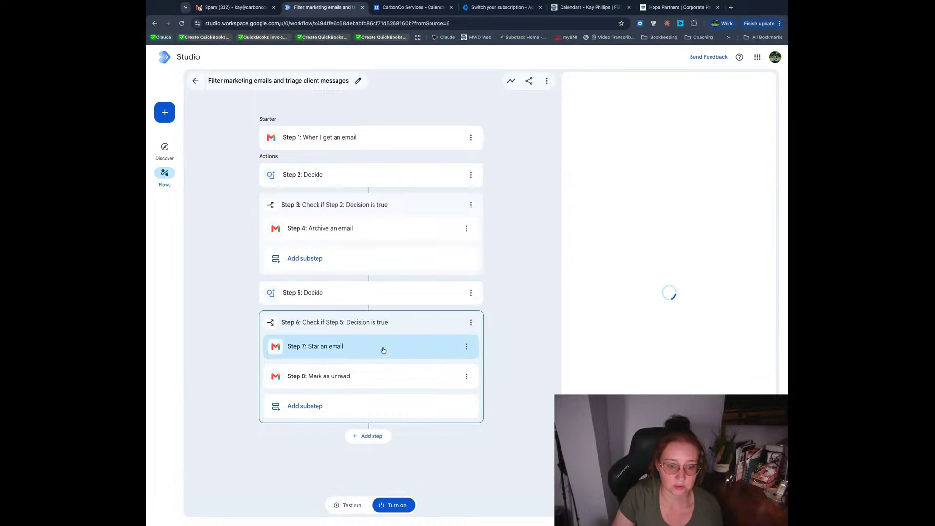
click(377, 386)
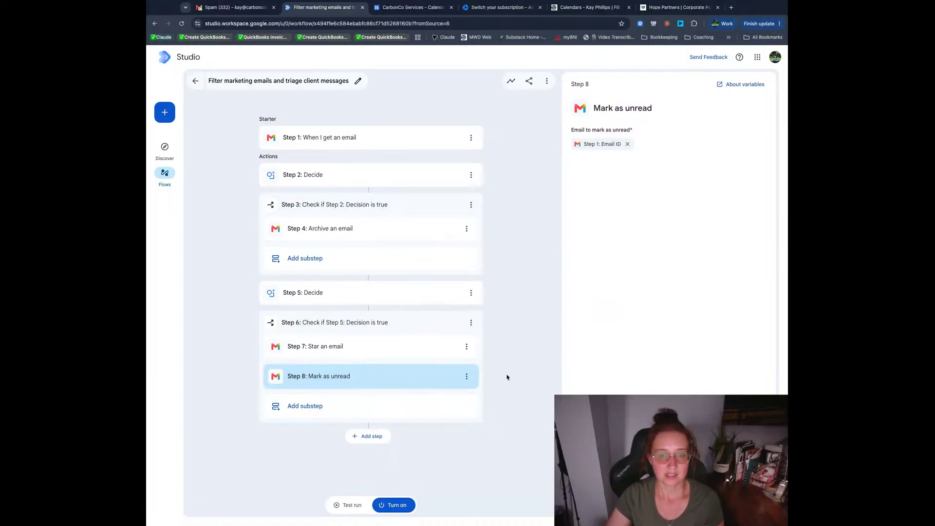
click(361, 137)
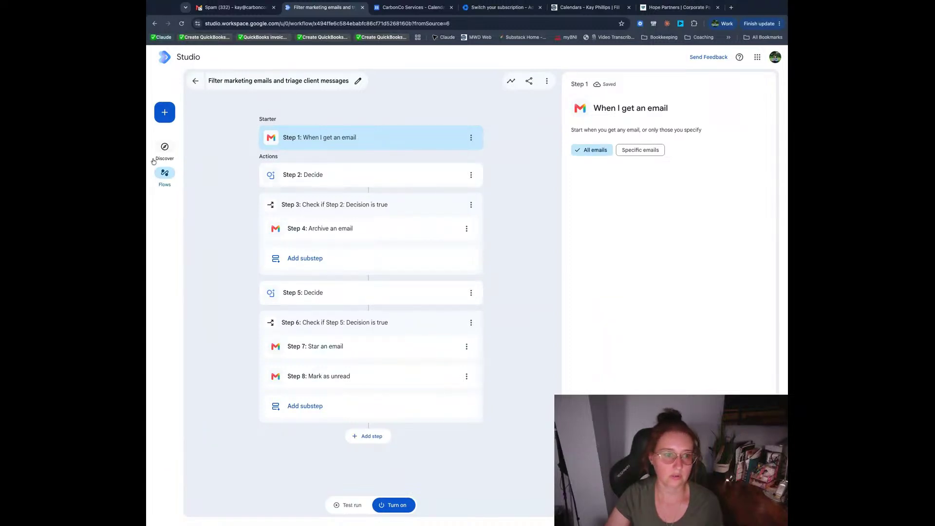
Create a new flow that starts when an email arrives and add an Ask a Gem action as step 2
click(165, 112)
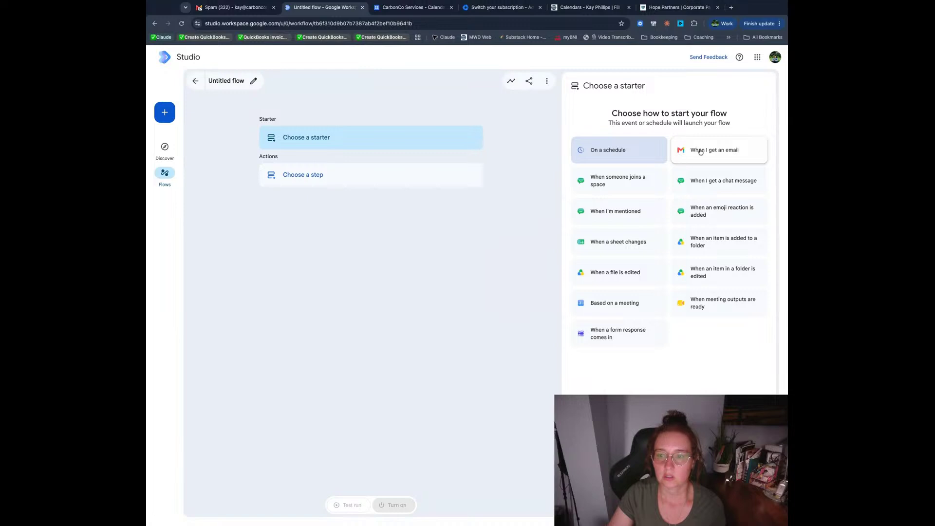
click(701, 151)
click(382, 177)
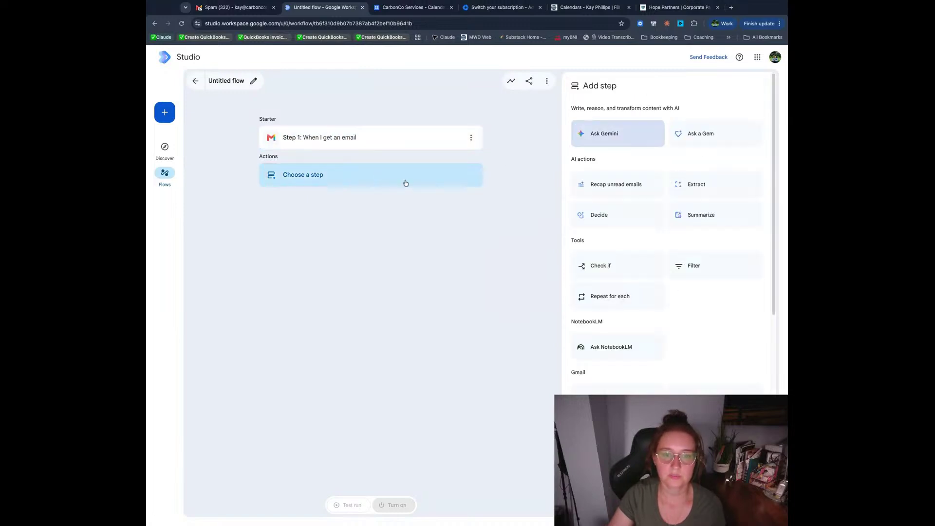
click(730, 142)
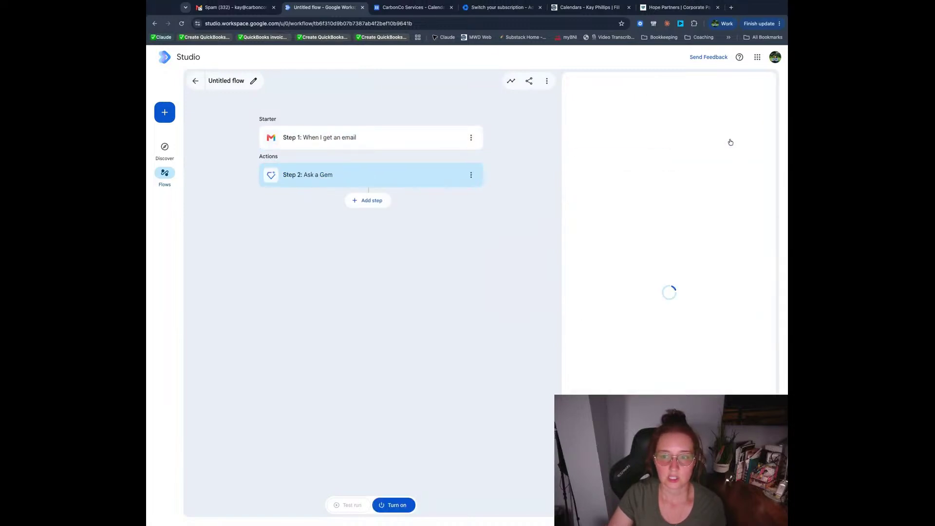
Check the available Gems and prompt step 2 to draft replies in my voice, avoiding AI slop patterns, with my calendar booking link on every email
click(644, 165)
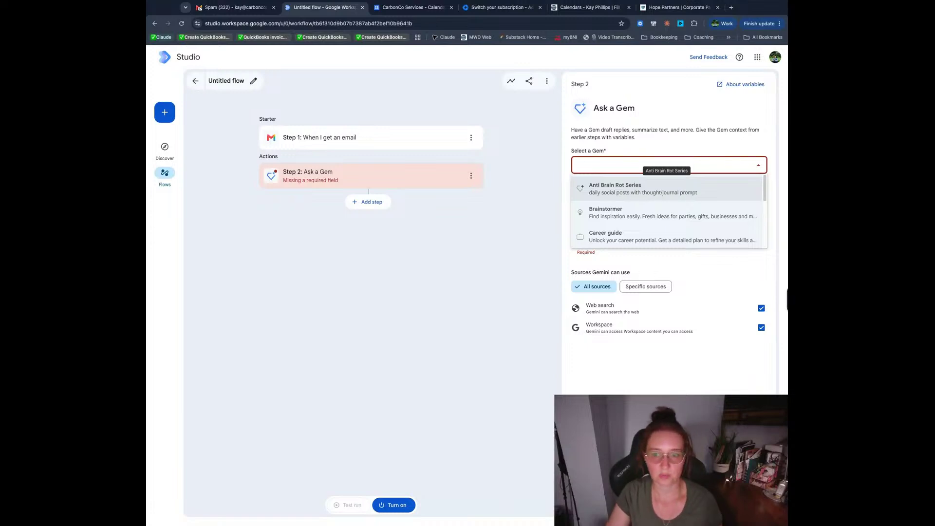
click(672, 144)
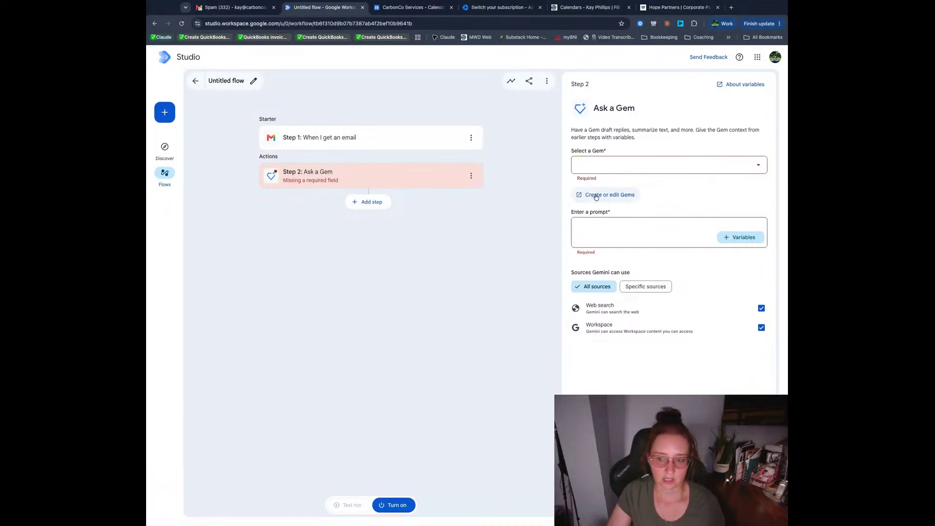
click(620, 241)
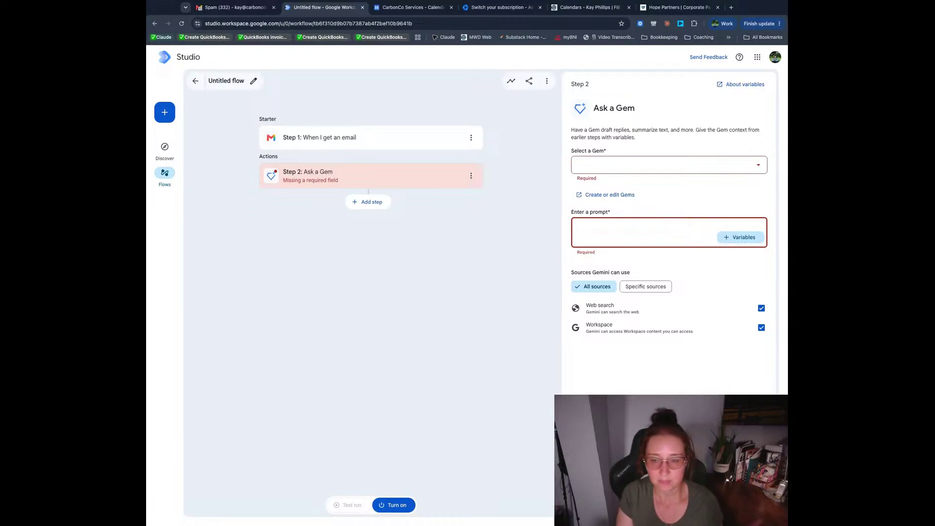
text(Draft or reply in my voice. Make sure that you are avoiding all AI slop patterns. In speech, put it in a draft and include my calendar booking link on every email.)
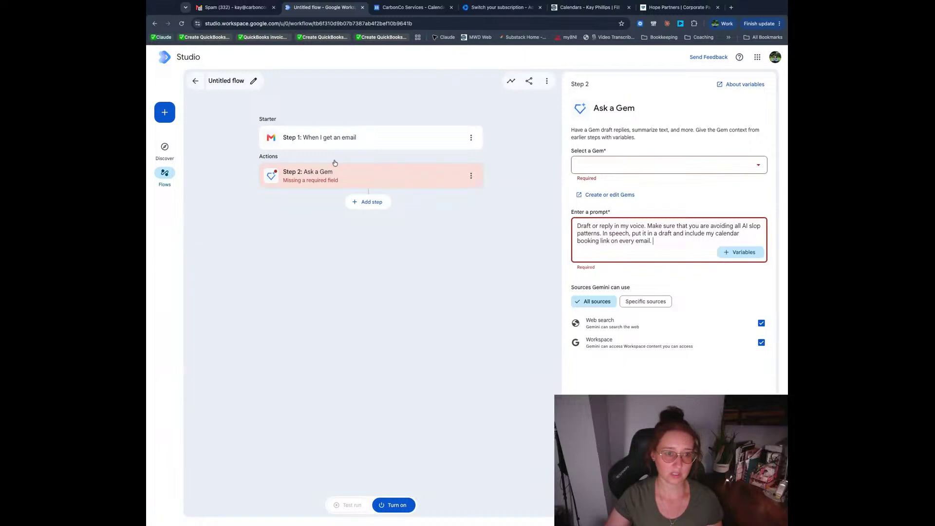
Reopen the Filter marketing emails and triage client messages flow from the flow list and look through the ready-made flow templates in Discover
click(197, 81)
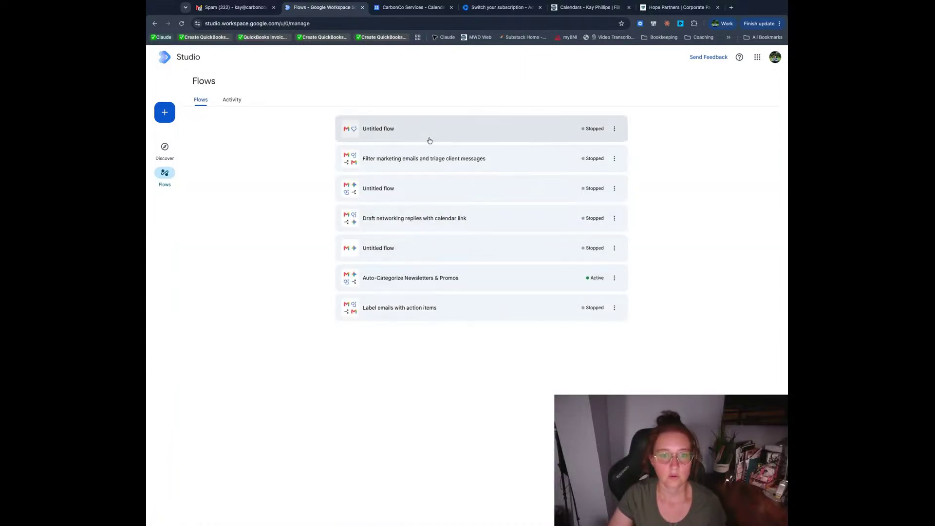
click(434, 161)
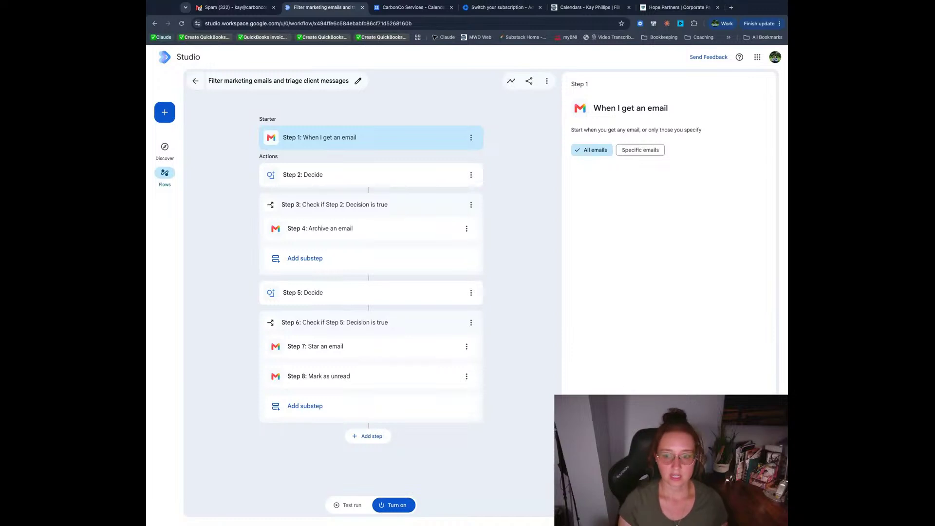
click(170, 156)
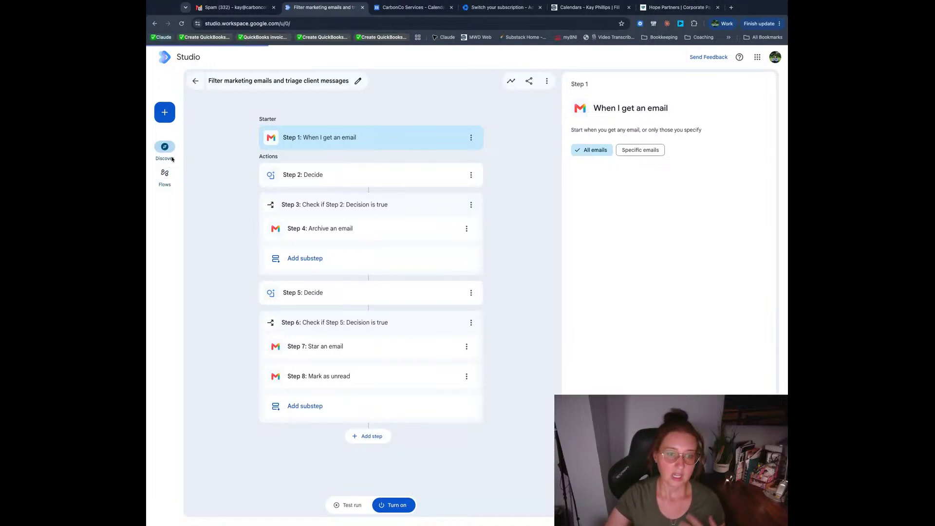
scroll(305, 319, down, 3)
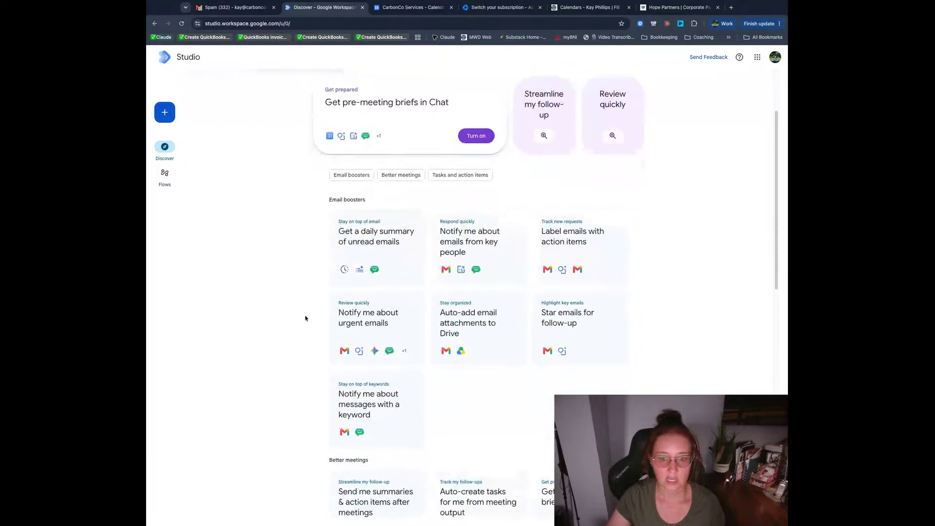
scroll(305, 319, down, 12)
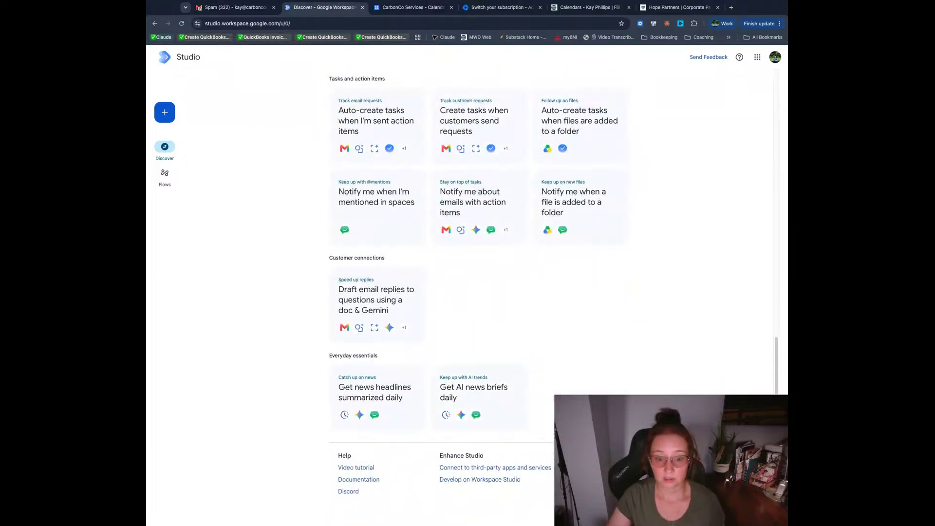